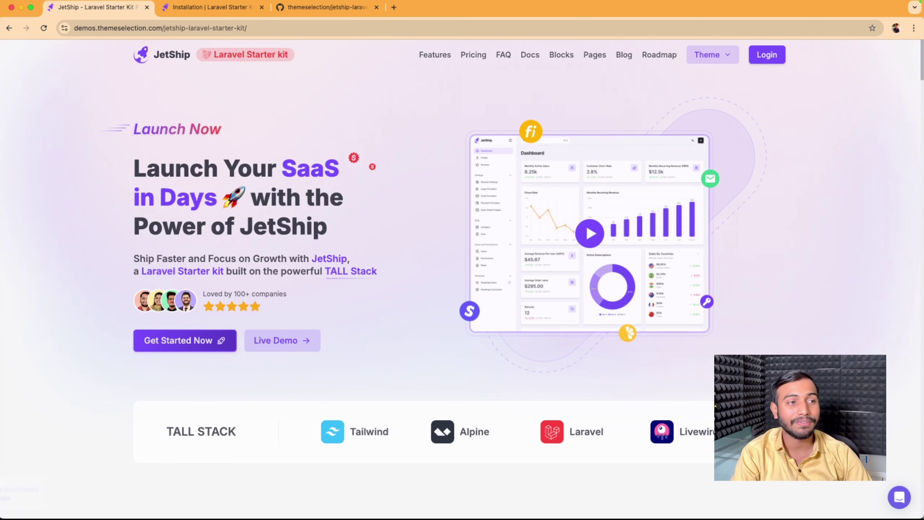
Step: Switch Chrome to the 'Installation | Laravel Starter Kit' tab with the JetShip installation guide
click(205, 17)
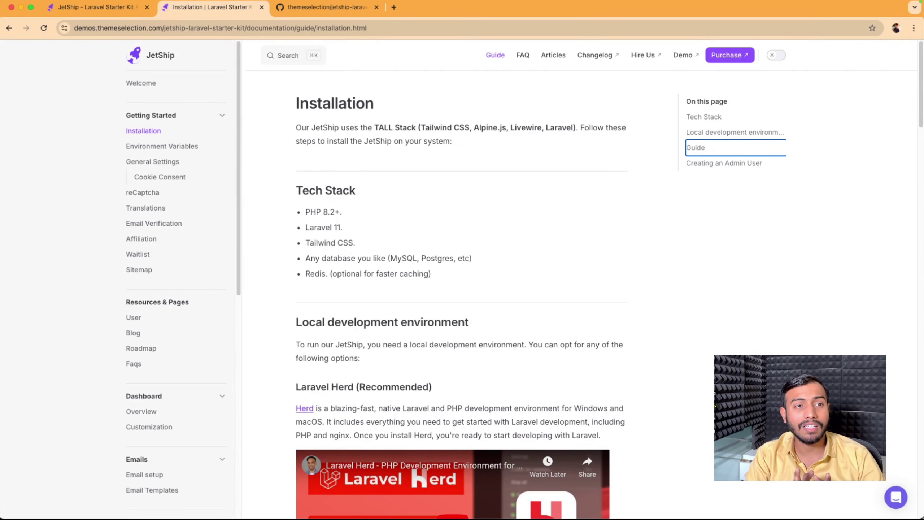
Step: Copy the HTTPS clone URL of the jetship-laravel-saas-boilerplate GitHub repository
click(298, 11)
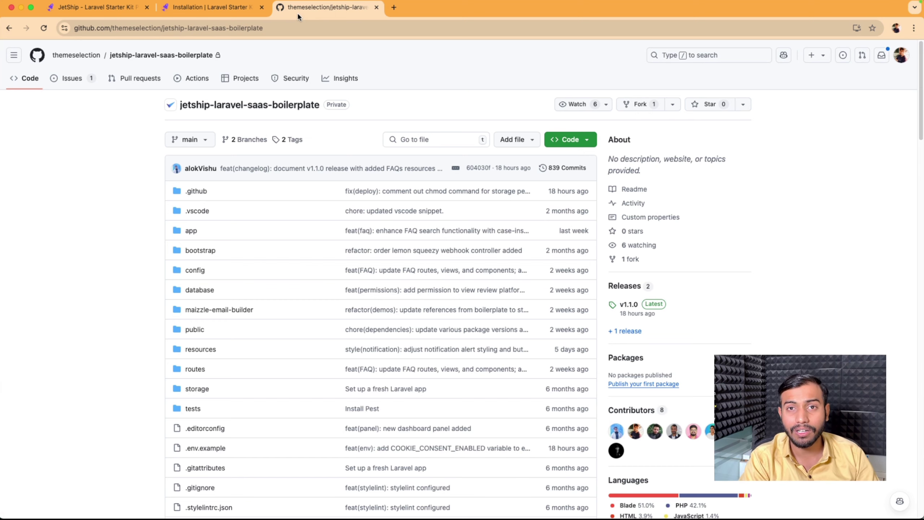
click(570, 140)
click(583, 223)
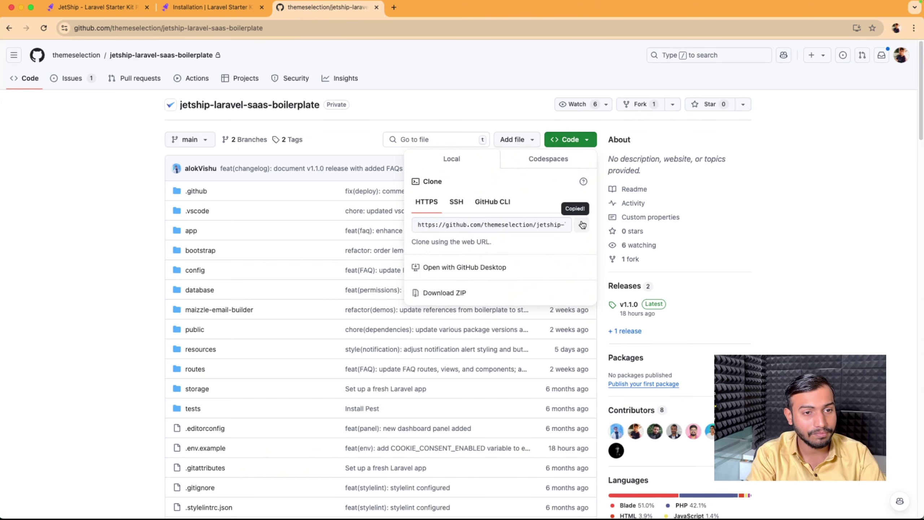
Step: Open a new, empty Visual Studio Code window through the app launcher
key(super+Tab)
key(alt+space)
key(Return)
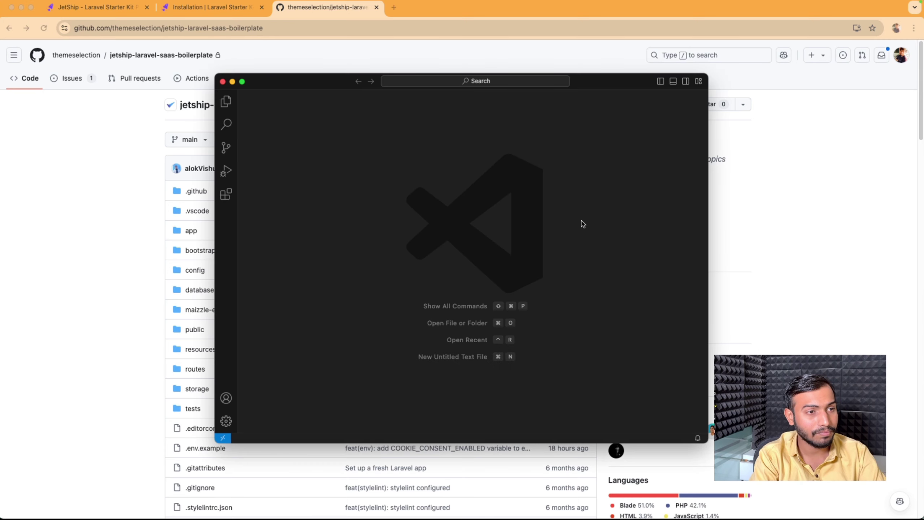
Step: Clone the copied repository URL into the Herd folder, open it, and maximize the window
click(307, 241)
text(https://github.com/themeselection/jetship-laravel-saas-boilerplate.git)
key(Return)
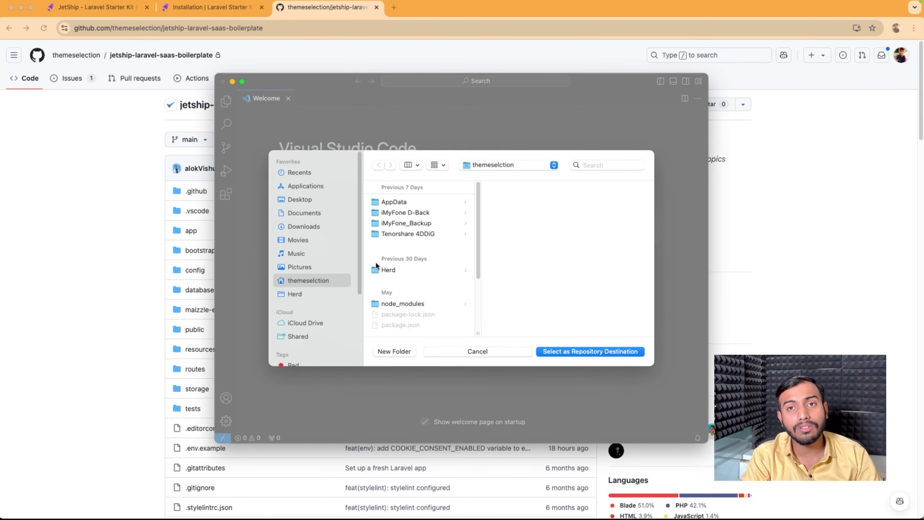
click(384, 270)
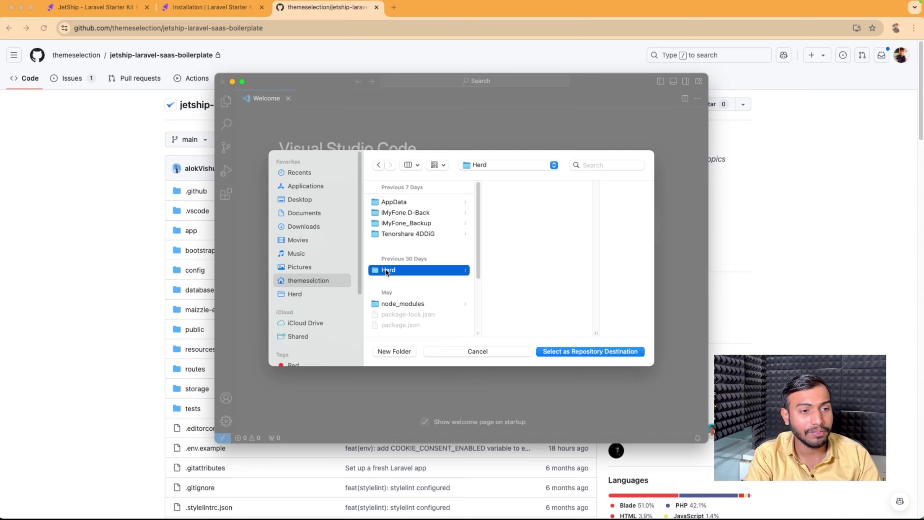
click(583, 349)
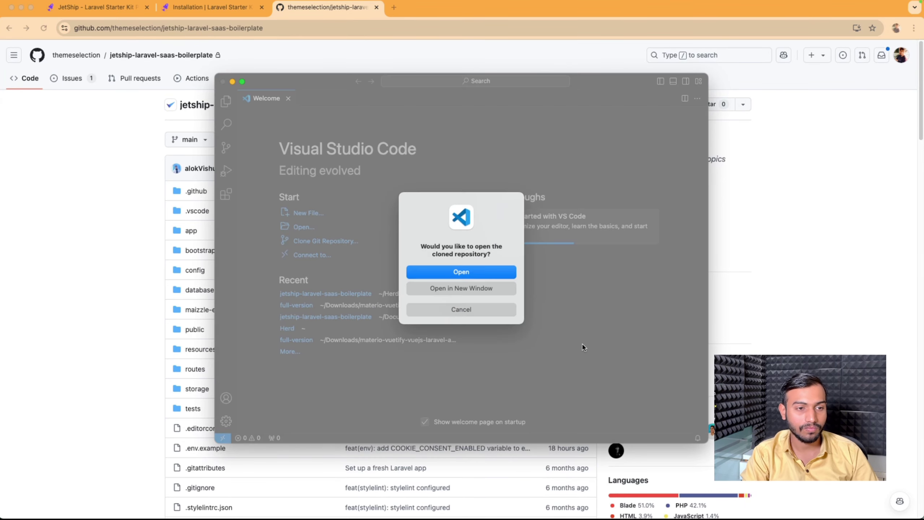
click(467, 274)
double_click(606, 87)
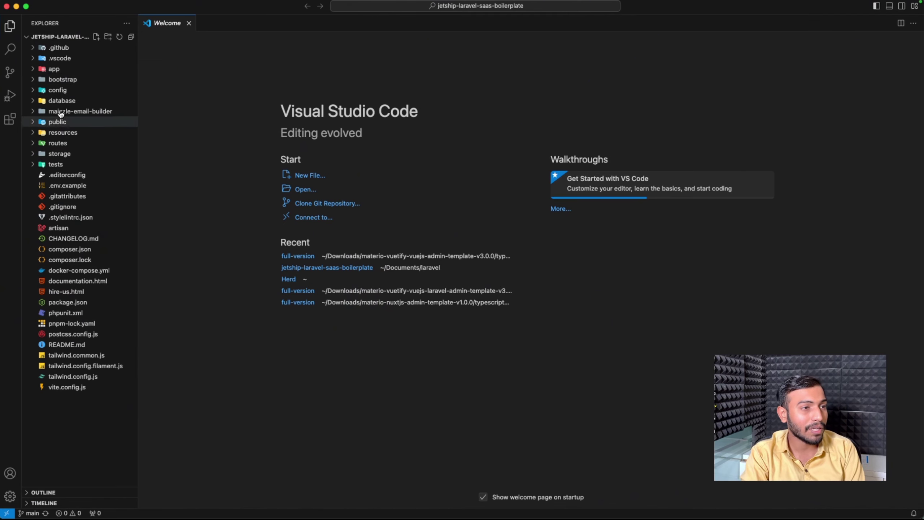
Step: Copy the composer install command from the JetShip installation guide
drag(138, 146, 158, 157)
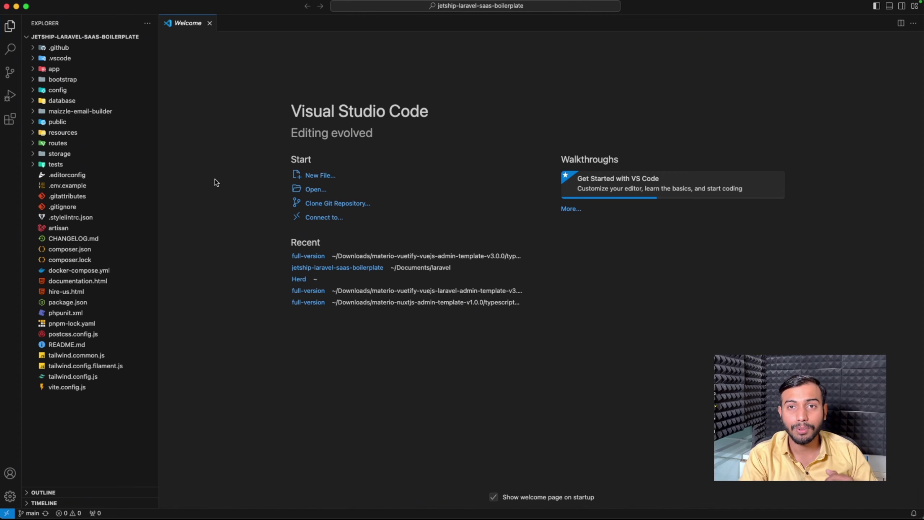
key(super+Tab)
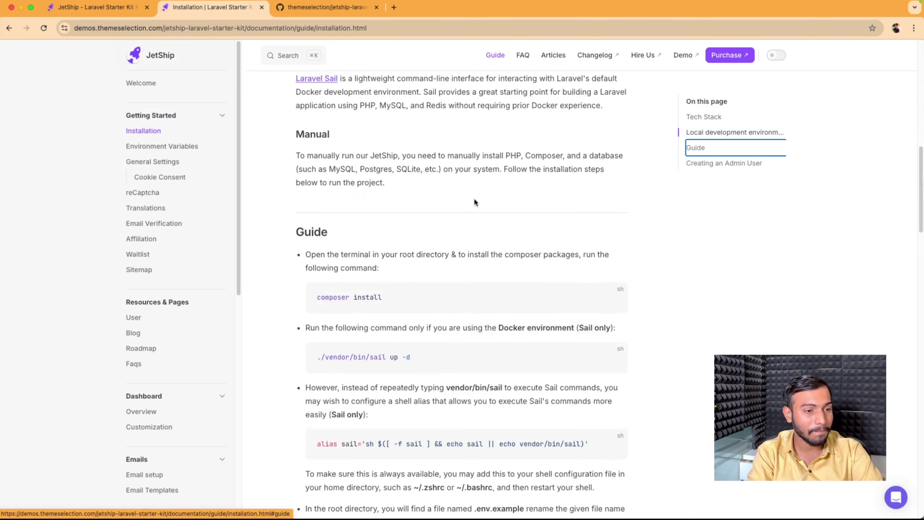
scroll(474, 200, down, 1)
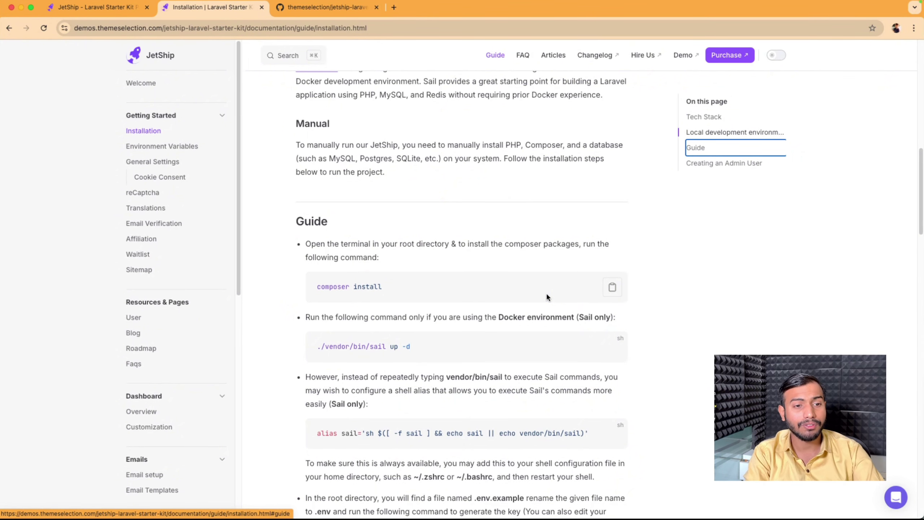
click(613, 287)
Step: Run composer install in the integrated terminal to create the vendor folder
key(super+Tab)
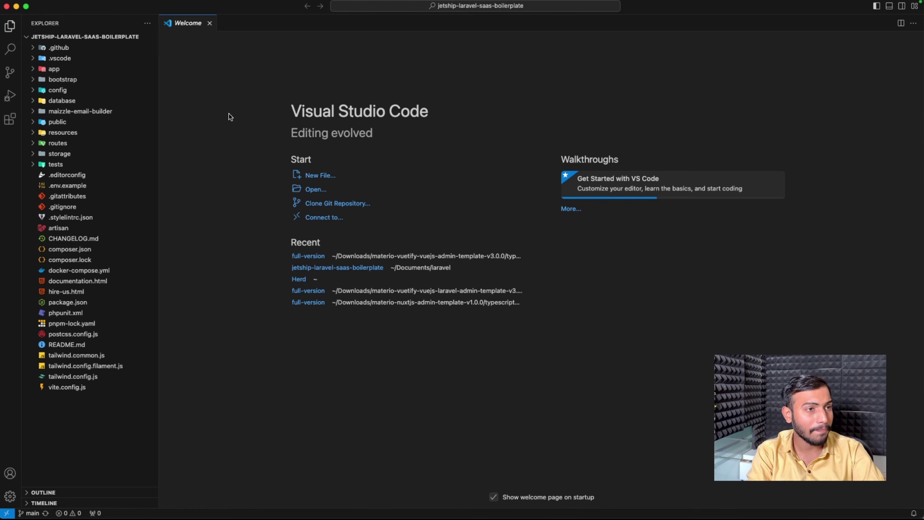
key(super+shift+p)
key(Return)
key(super+v)
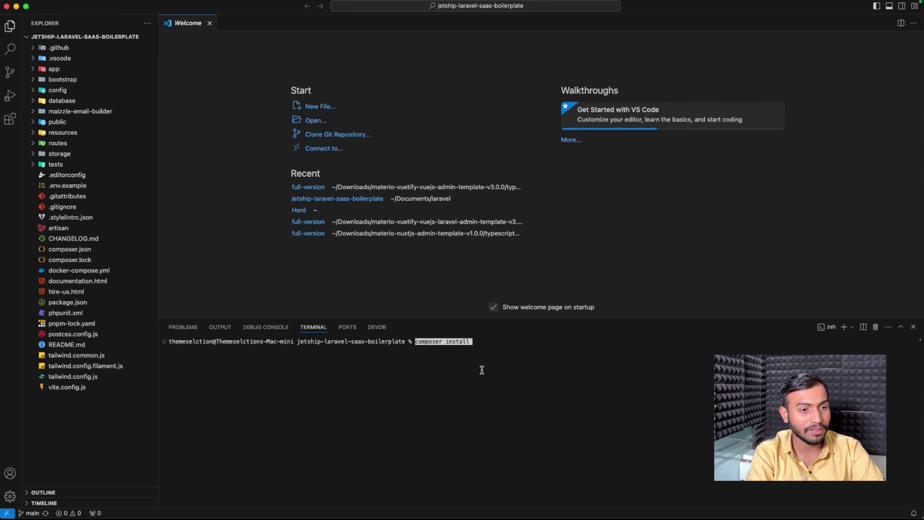
key(Return)
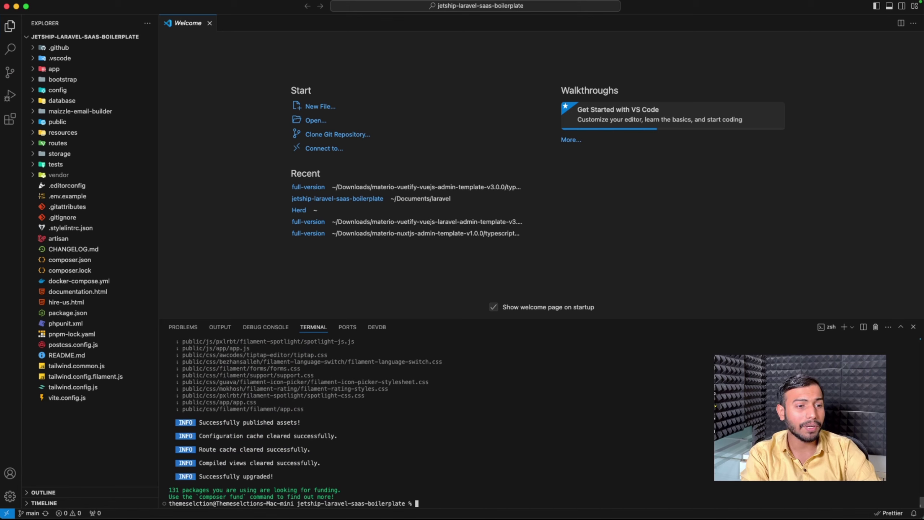
key(super+Tab)
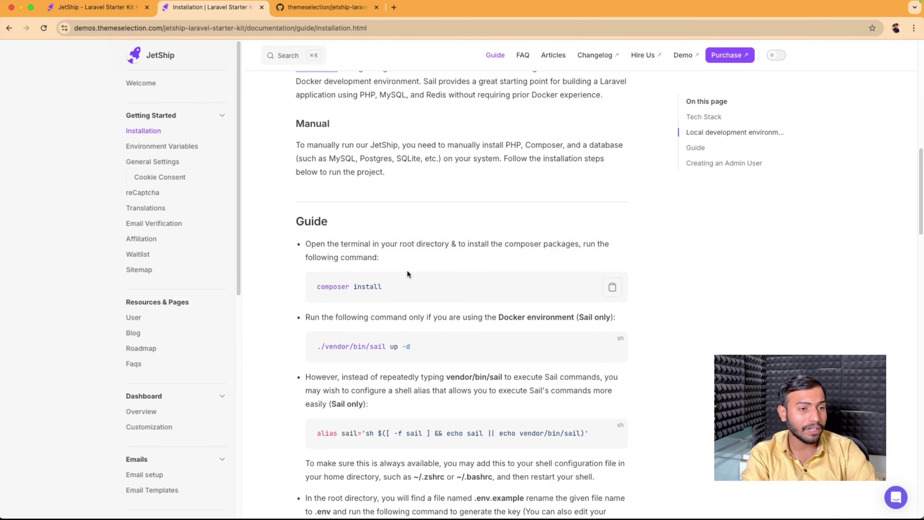
Step: Scroll the installation guide down to the php artisan key:generate step
scroll(407, 275, down, 1)
scroll(407, 276, down, 2)
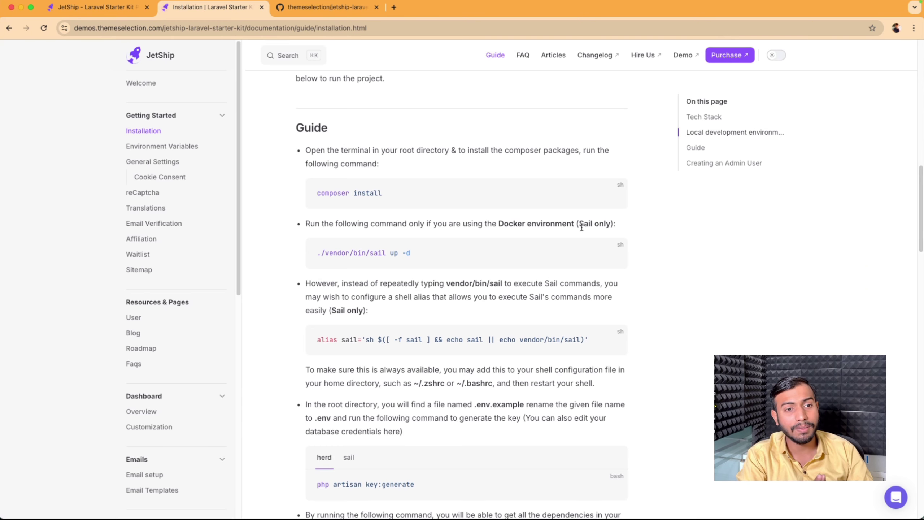
scroll(510, 255, down, 1)
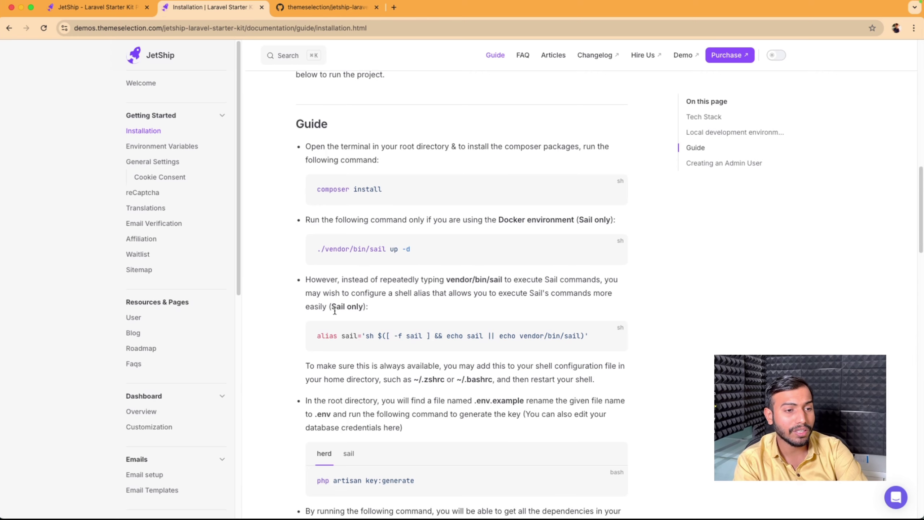
scroll(335, 310, down, 5)
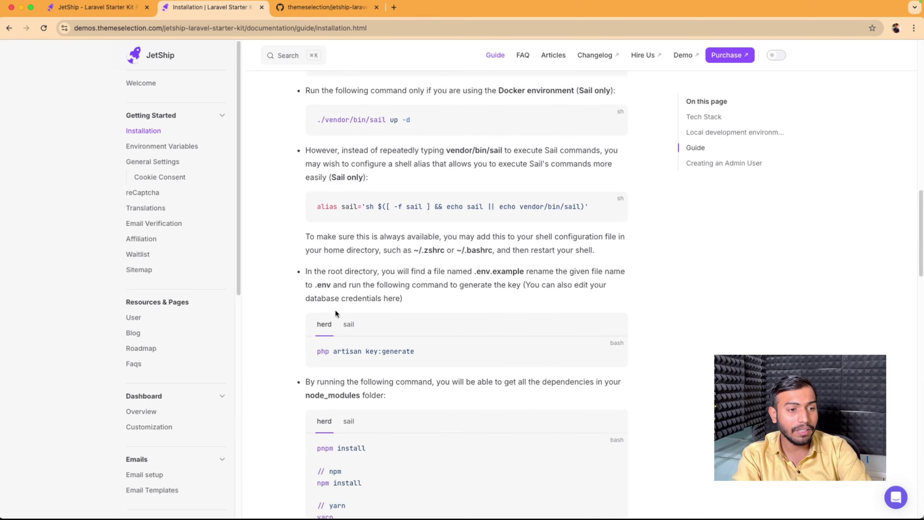
scroll(335, 312, down, 3)
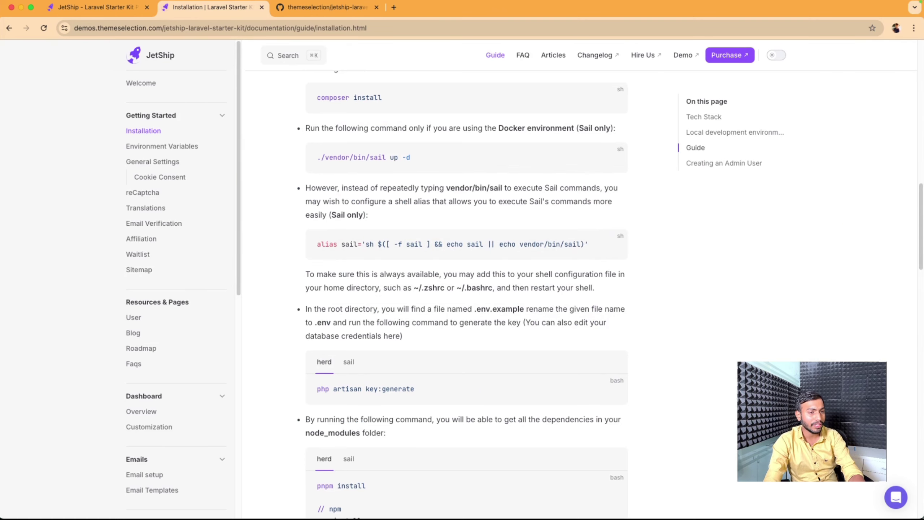
key(super+Tab)
key(super+Tab)
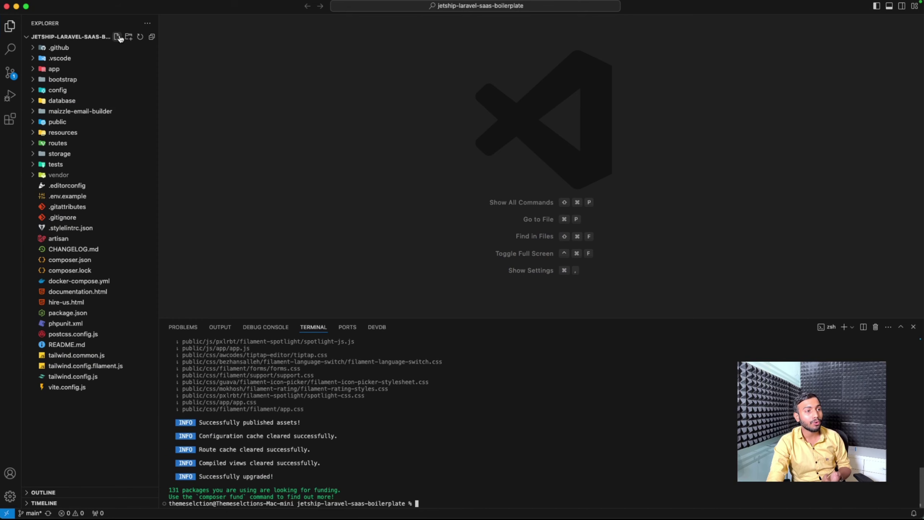
Step: Create a .env file in the project root, filled with the example variables
click(118, 36)
text(.env)
key(Return)
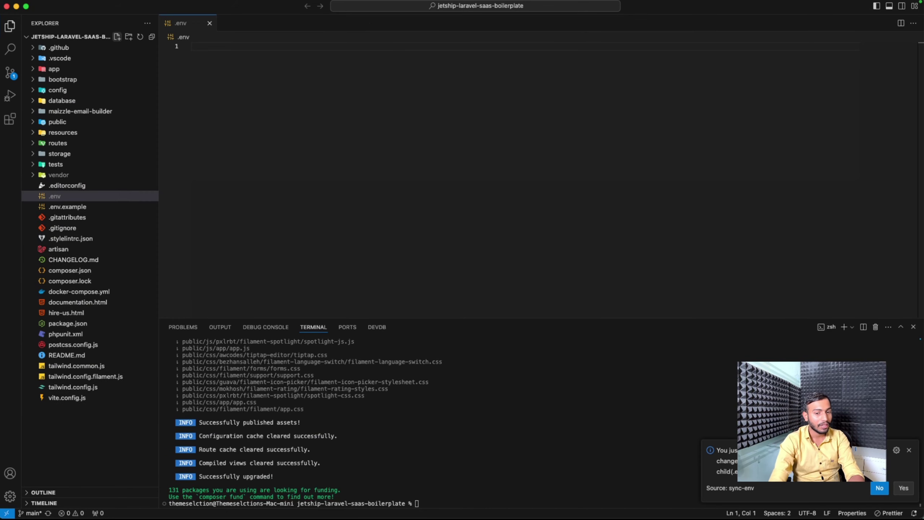
click(902, 487)
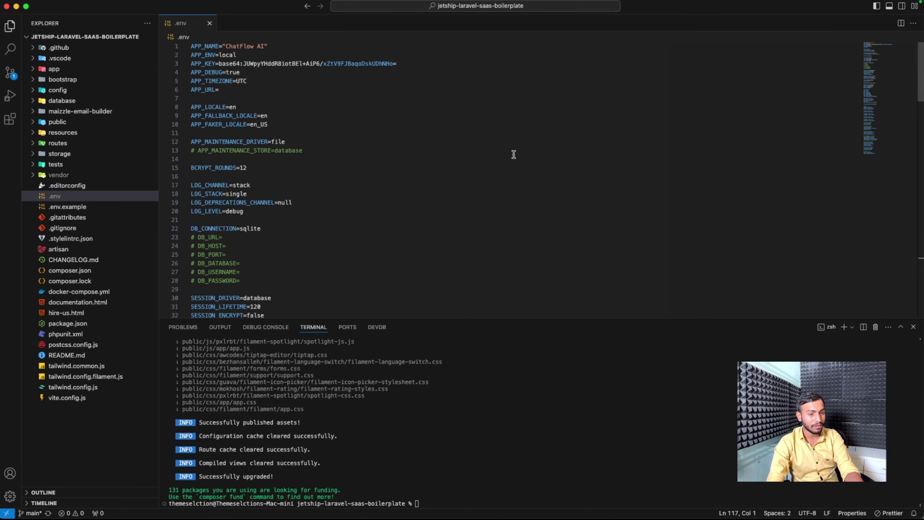
Step: Run php artisan key:generate in the terminal to set a new APP_KEY
key(super+Tab)
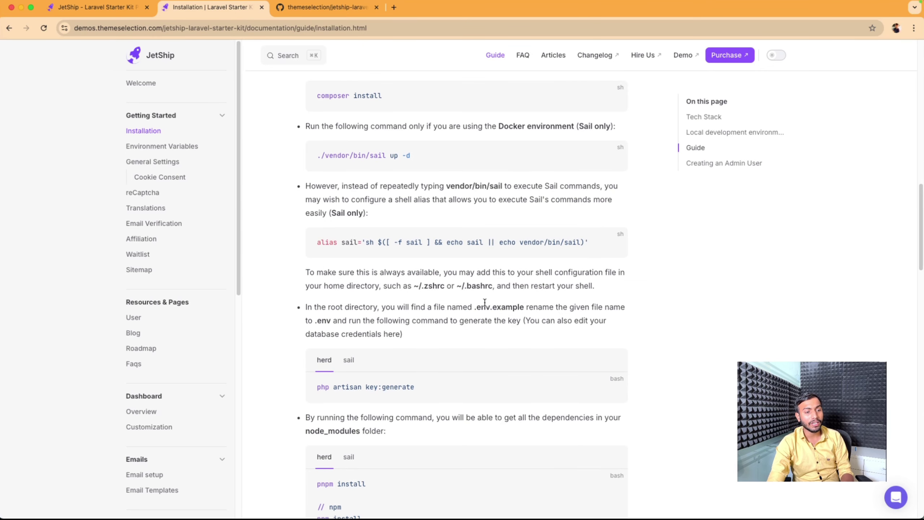
click(612, 388)
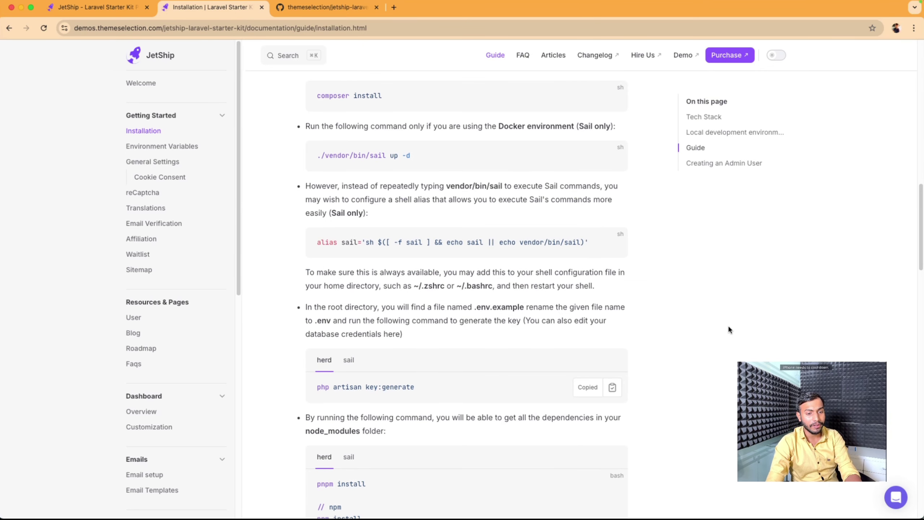
key(super+Tab)
key(super+v)
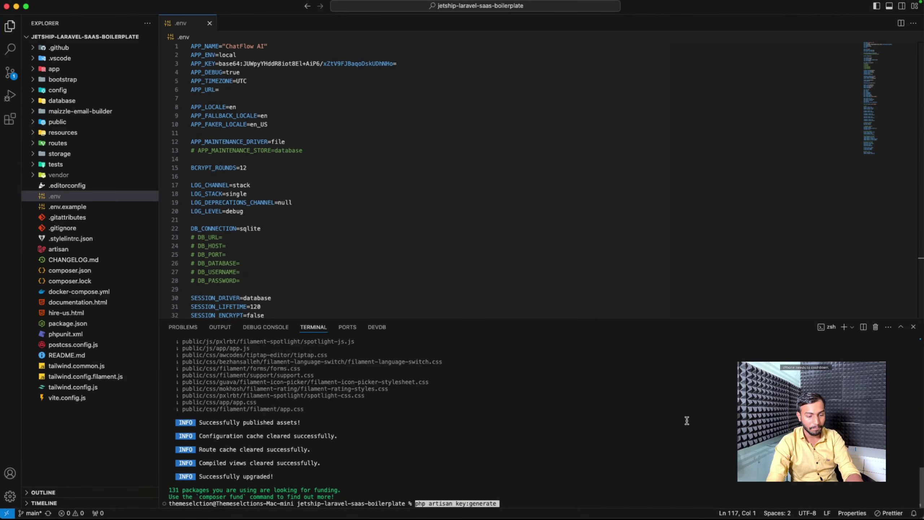
key(Return)
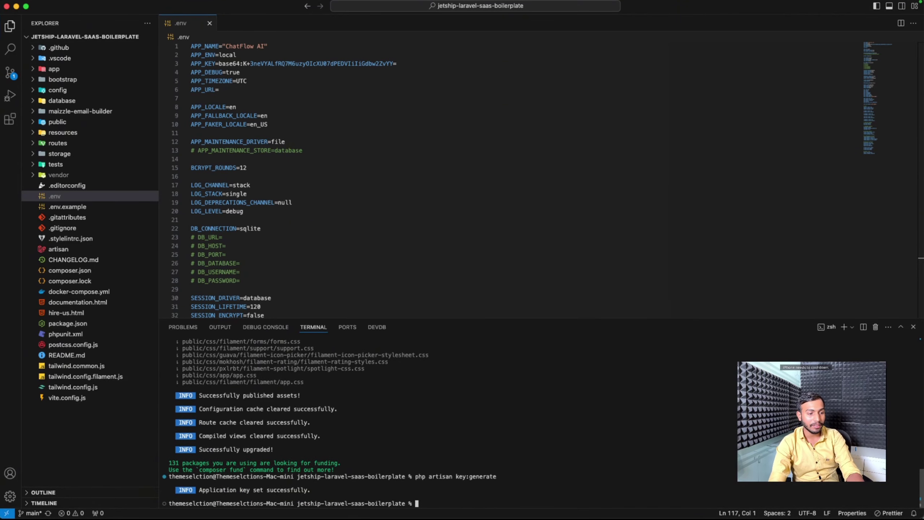
Step: Copy the front-end package install commands from the guide
key(super+Tab)
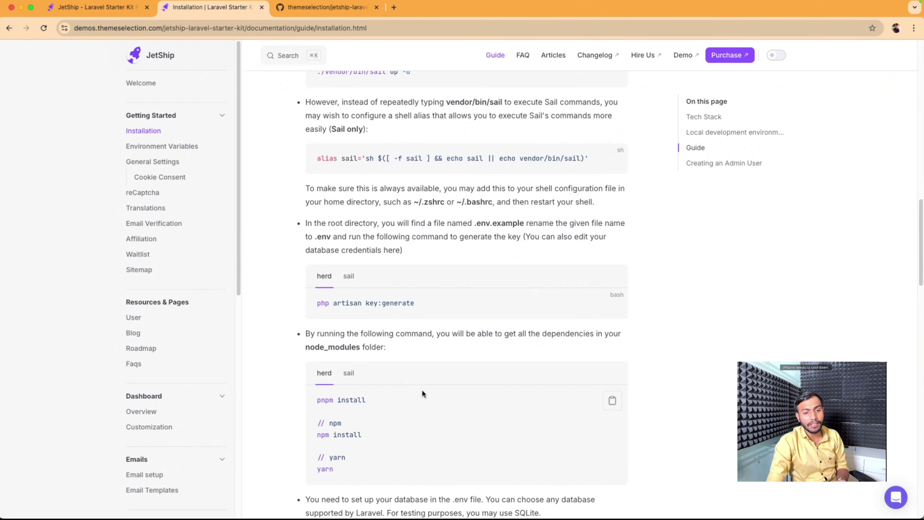
click(612, 401)
key(super+Tab)
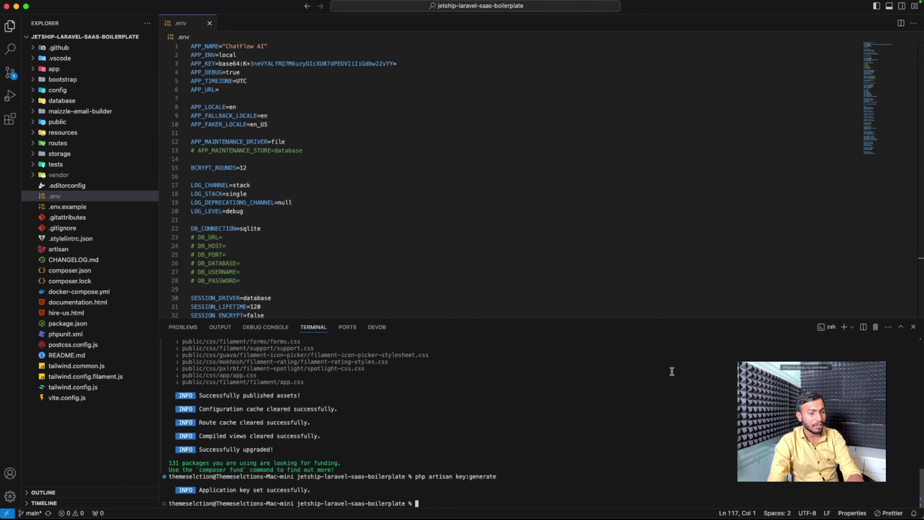
Step: Run only pnpm install from the pasted commands, adding 254 packages and node_modules
key(super+v)
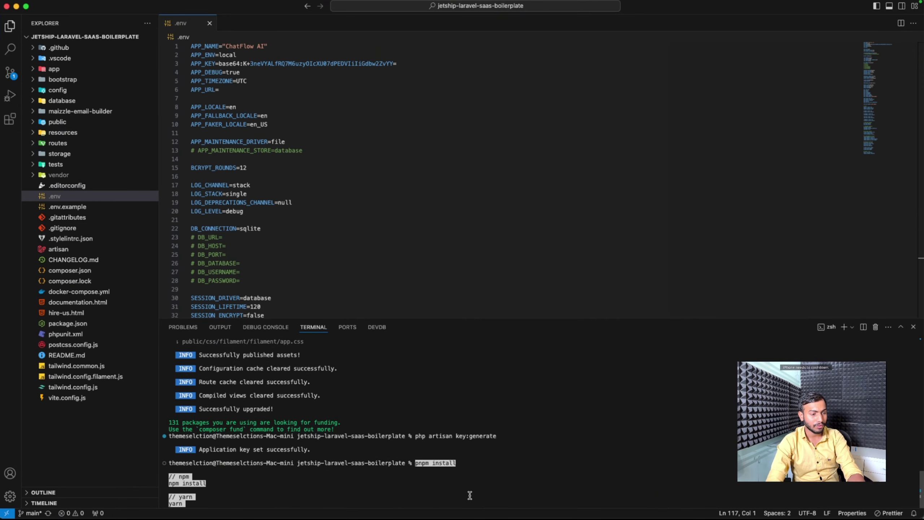
key(BackSpace)
key(BackSpace)
key(BackSpace)
key(BackSpace)
key(BackSpace)
key(BackSpace)
key(BackSpace)
key(BackSpace)
key(BackSpace)
key(BackSpace)
key(BackSpace)
key(BackSpace)
key(BackSpace)
key(BackSpace)
key(BackSpace)
key(BackSpace)
key(BackSpace)
key(BackSpace)
key(BackSpace)
key(BackSpace)
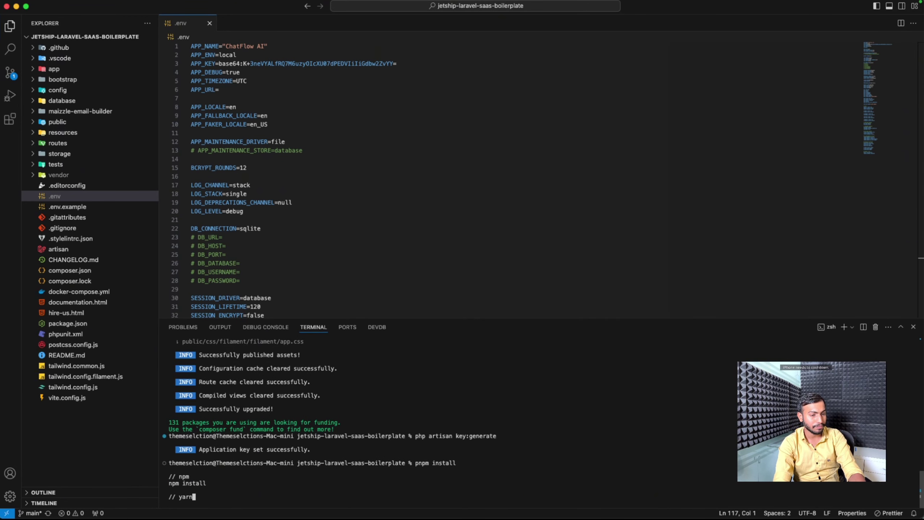
key(BackSpace)
key(BackSpace)
key(BackSpace)
key(BackSpace)
key(BackSpace)
key(BackSpace)
key(BackSpace)
key(BackSpace)
key(BackSpace)
key(BackSpace)
key(Return)
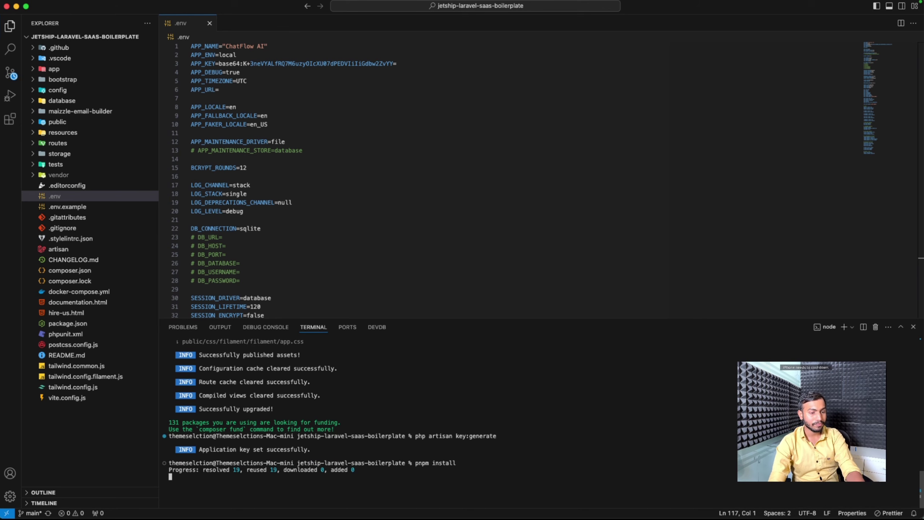
drag(546, 319, 546, 272)
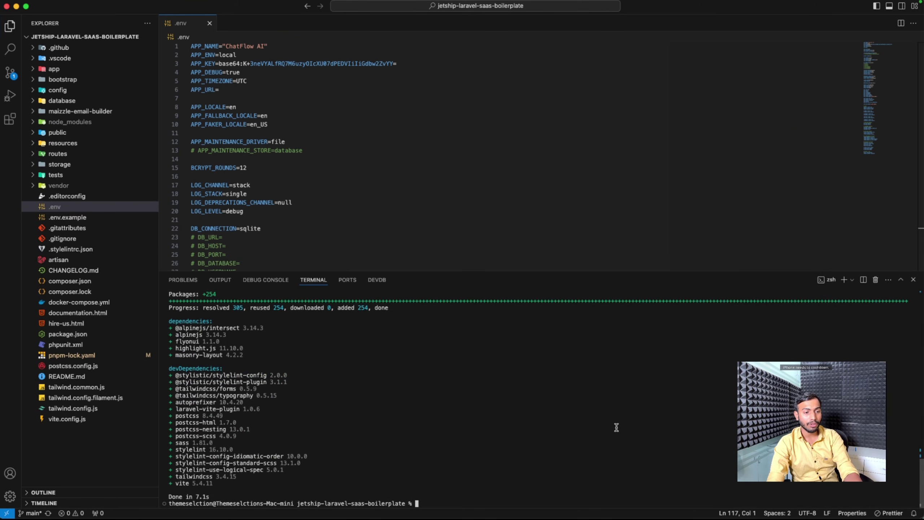
key(super+Tab)
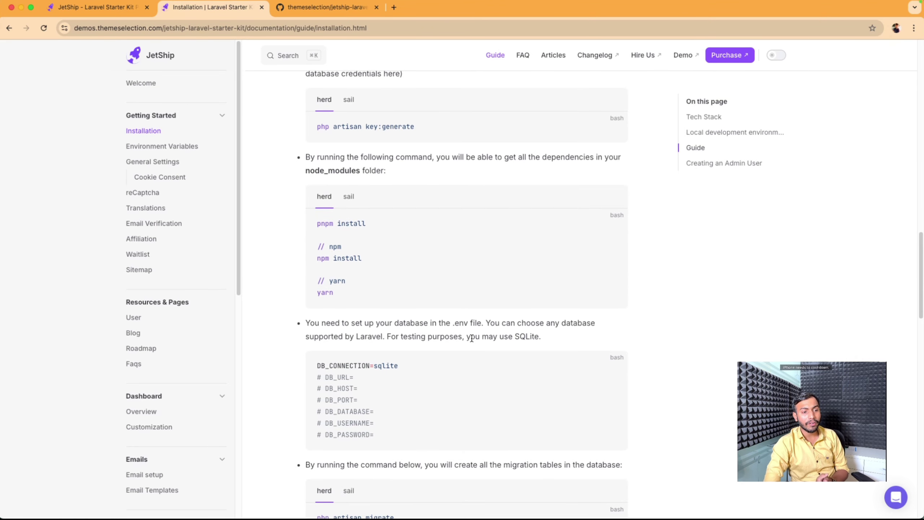
key(super+Tab)
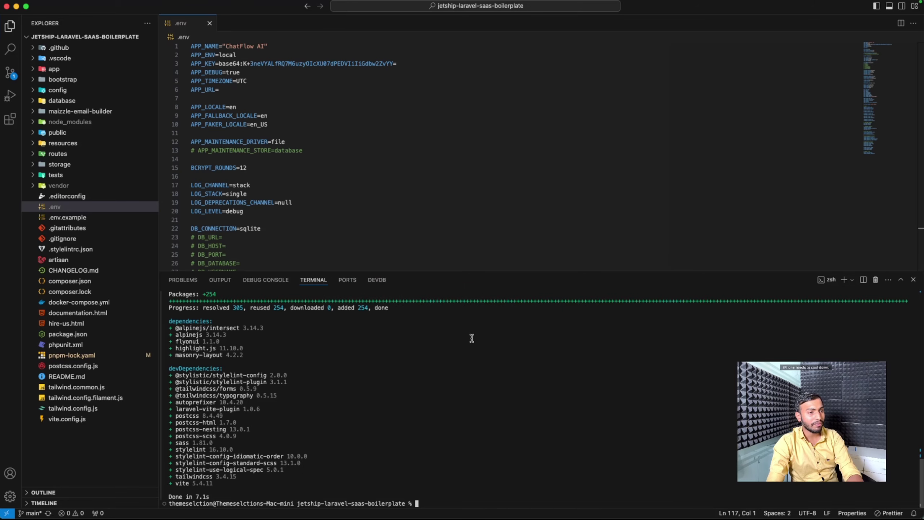
Step: Check the DB_CONNECTION setting in the .env file
scroll(305, 176, down, 5)
scroll(295, 118, down, 2)
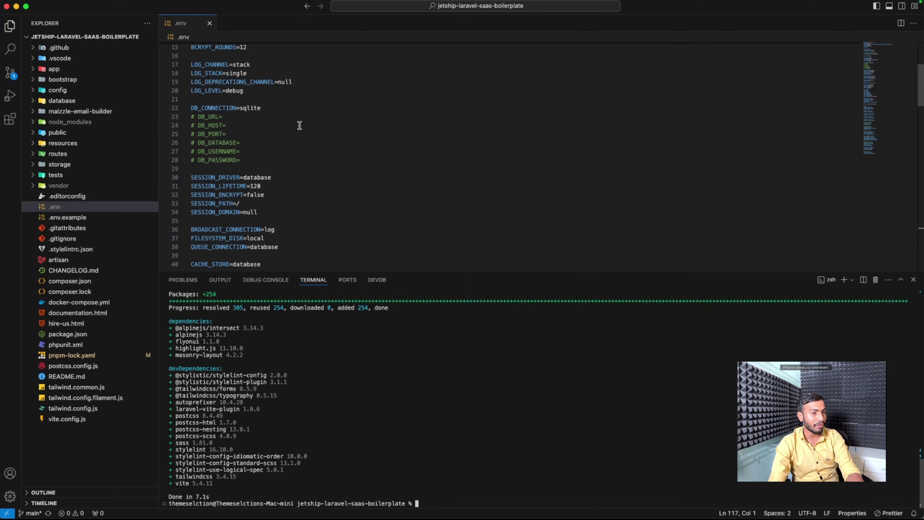
drag(264, 107, 176, 107)
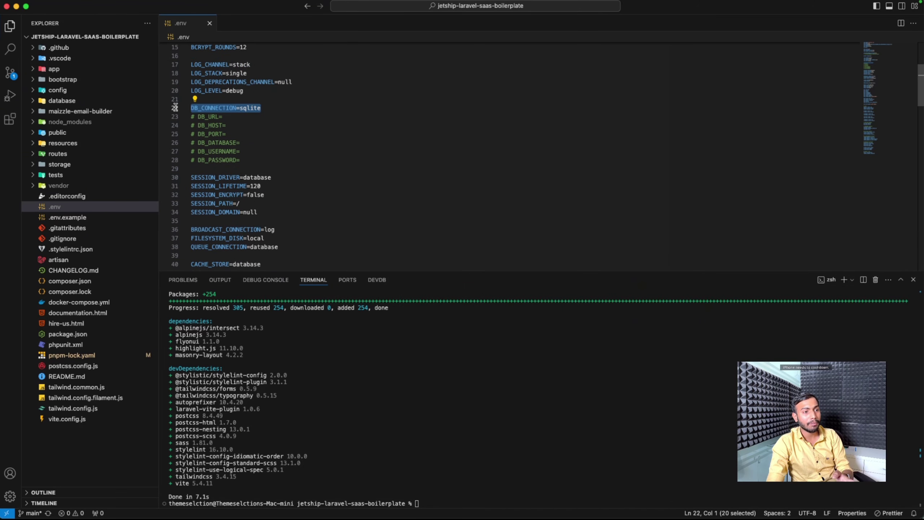
click(341, 117)
Step: Create an empty database.sqlite file inside the database folder
click(101, 99)
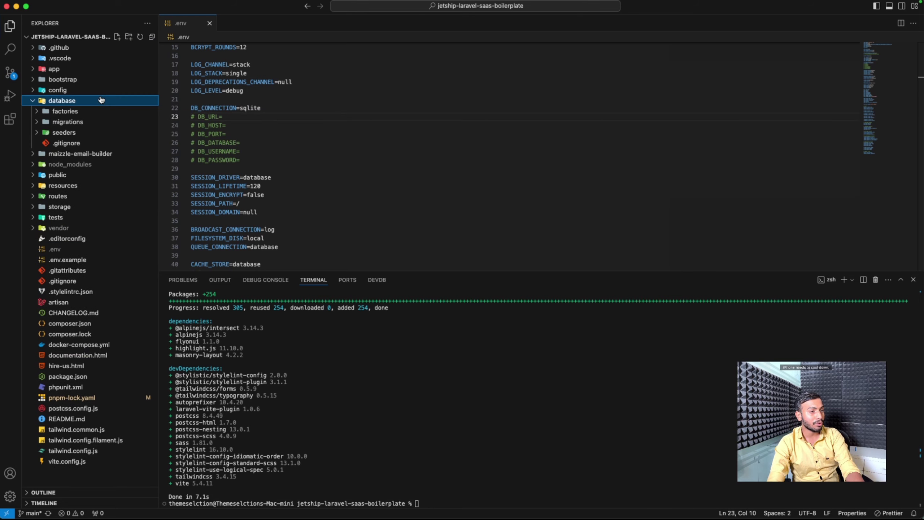
click(117, 37)
text(database.sqlite)
key(Return)
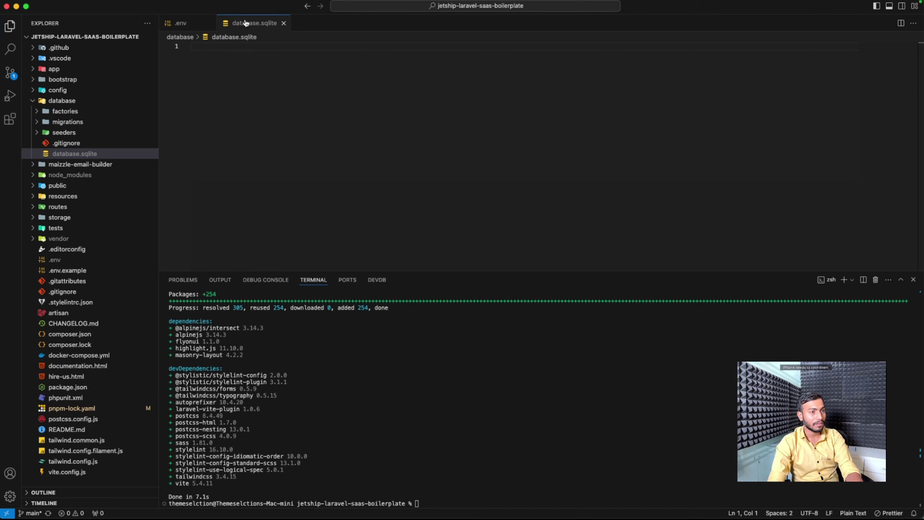
click(245, 23)
key(super+Tab)
scroll(399, 242, down, 3)
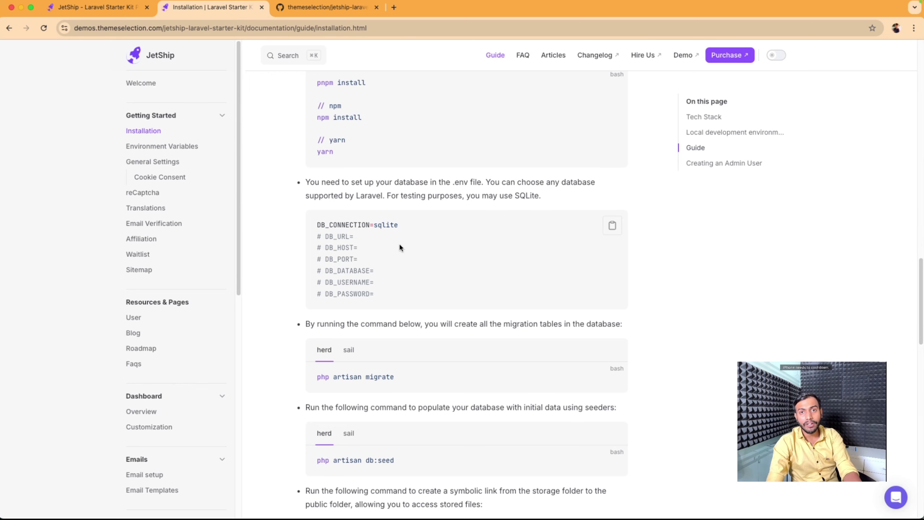
Step: Run php artisan migrate in the terminal to create all tables
click(613, 379)
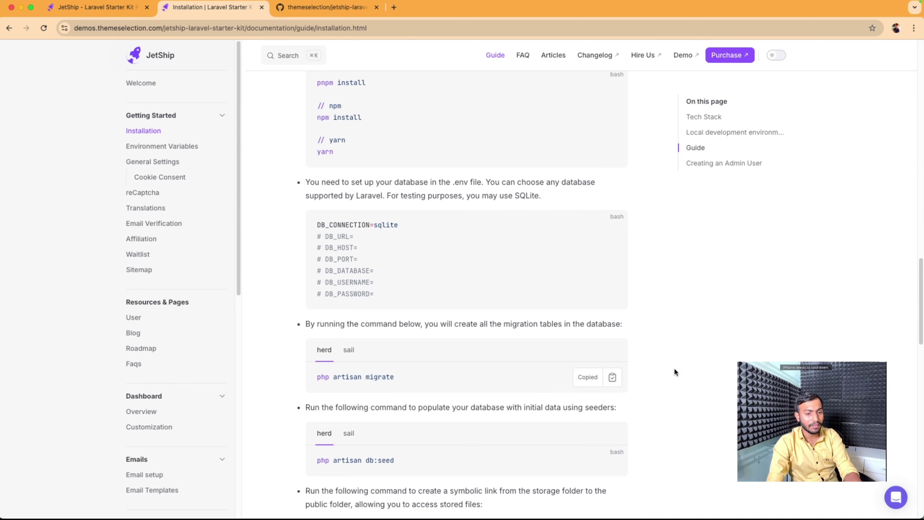
key(super+Tab)
click(637, 435)
key(super+v)
key(Return)
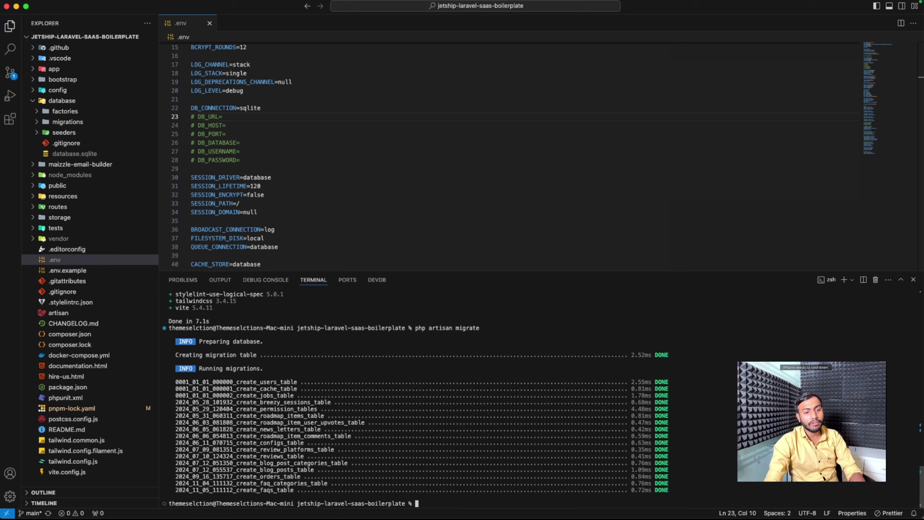
key(super+Tab)
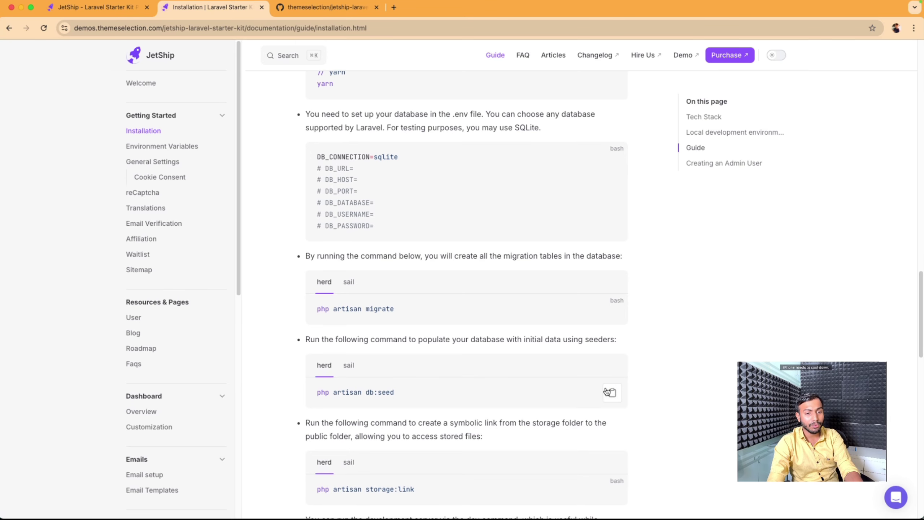
Step: Seed the database with php artisan db:seed, adding roles and permissions
click(612, 392)
key(super+Tab)
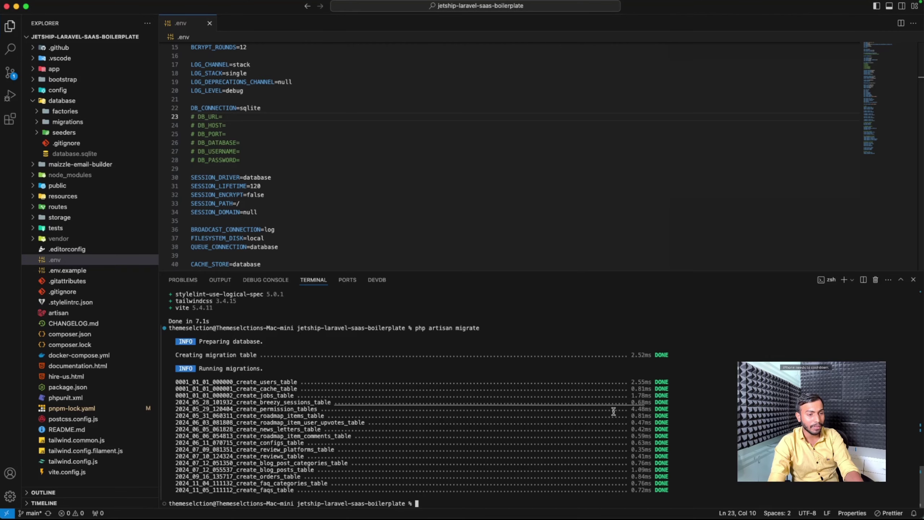
key(super+v)
key(Return)
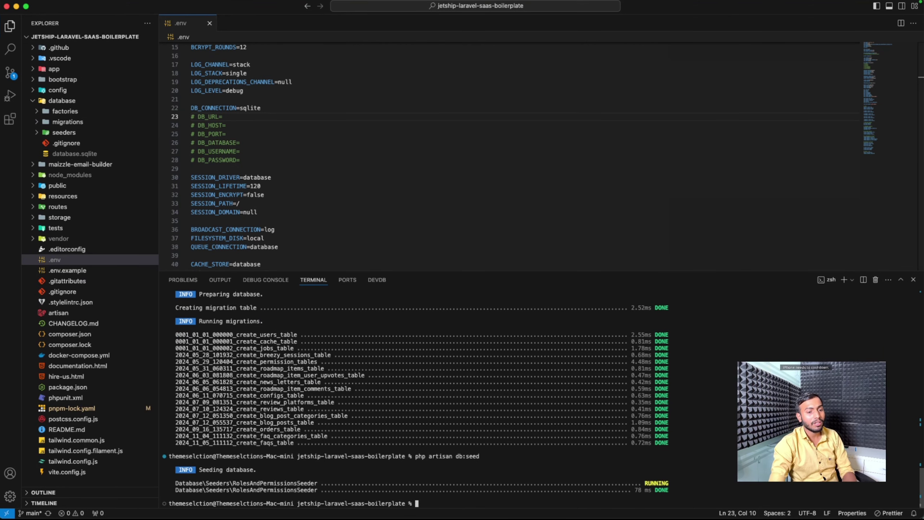
key(super+Tab)
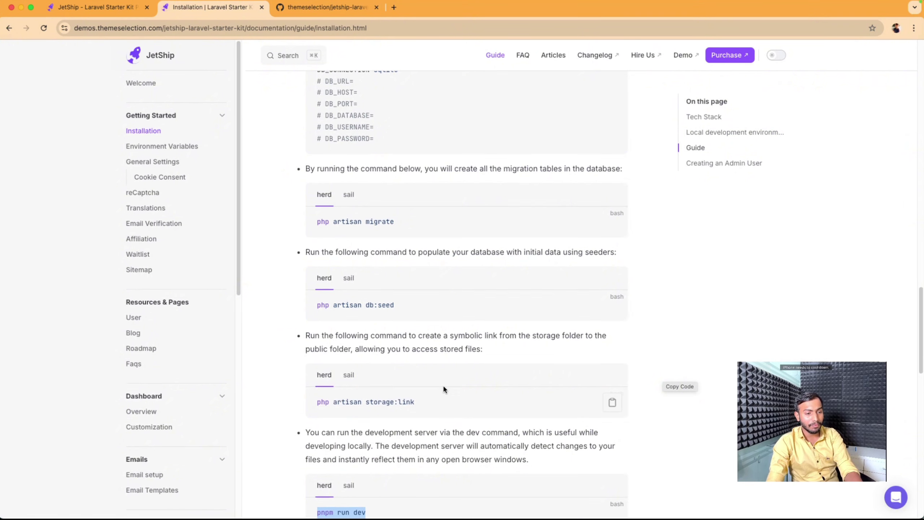
Step: Link public storage by running php artisan storage:link
click(612, 402)
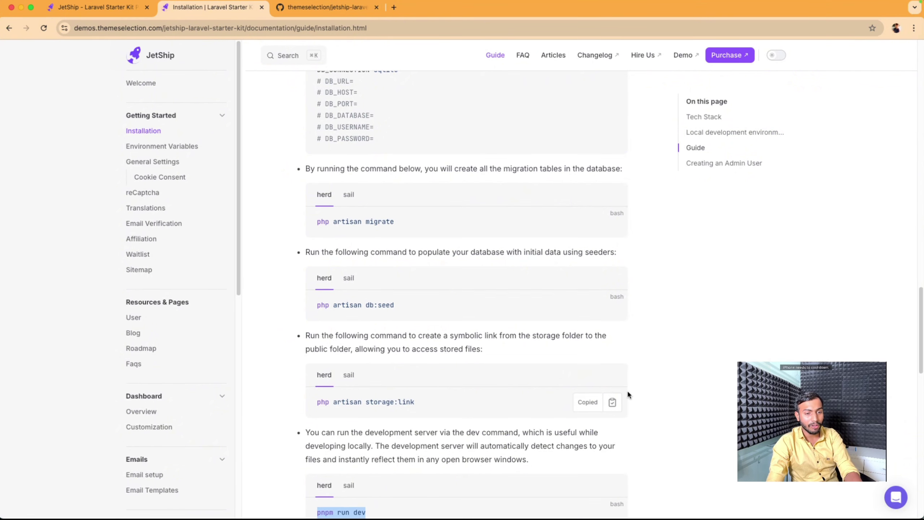
key(super+Tab)
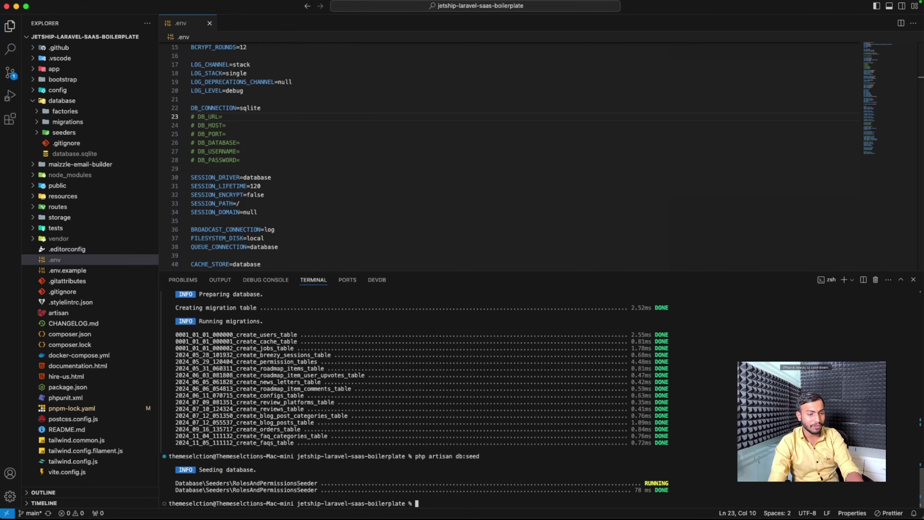
key(super+v)
key(Return)
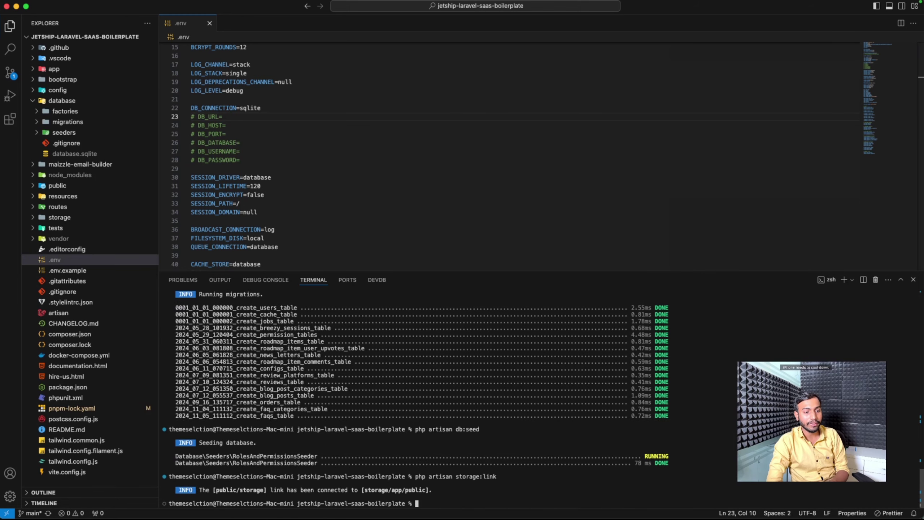
key(super+Tab)
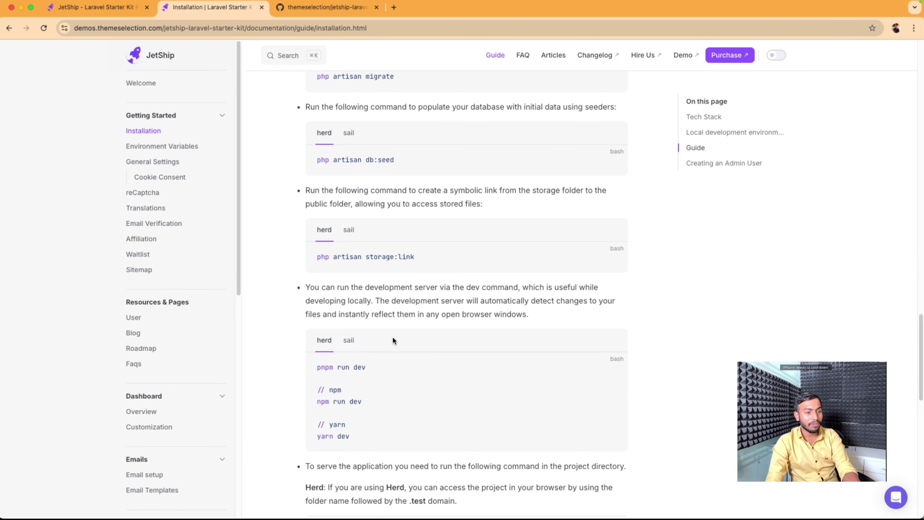
Step: Start the Vite development server with pnpm run dev
drag(382, 366, 296, 364)
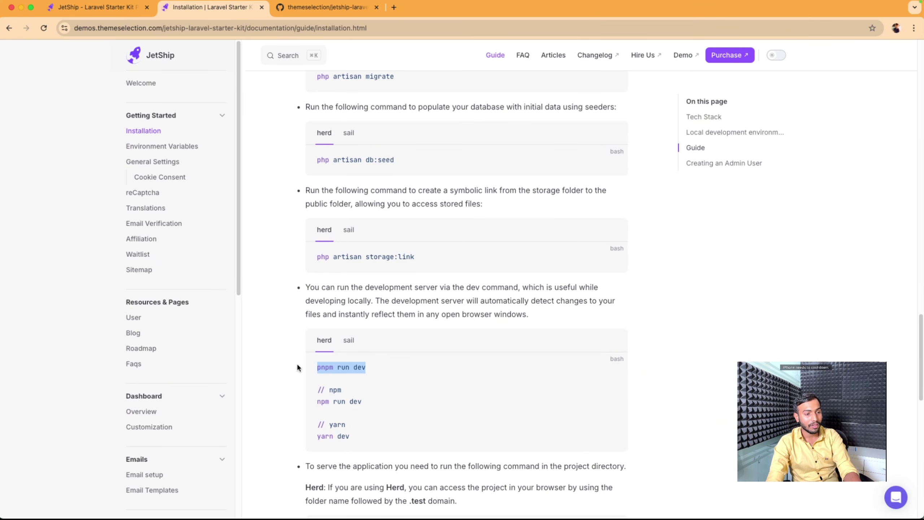
key(super+Tab)
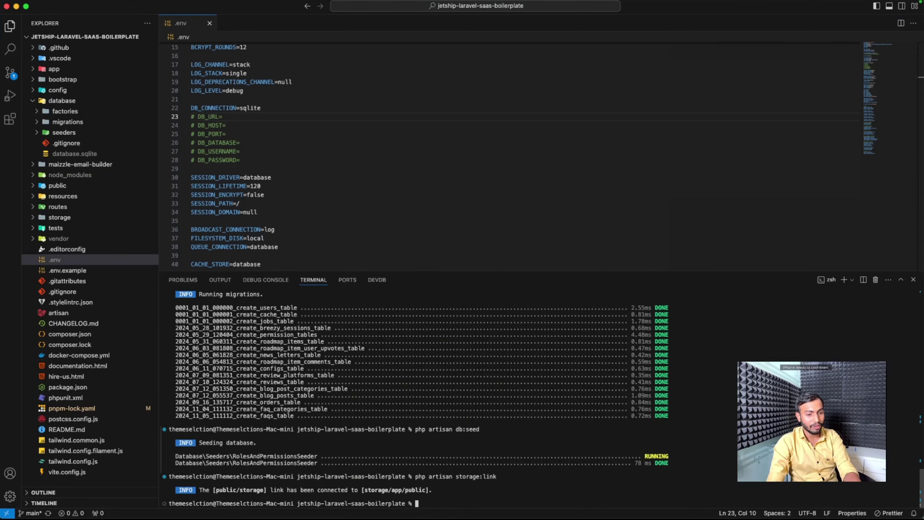
key(super+v)
key(Return)
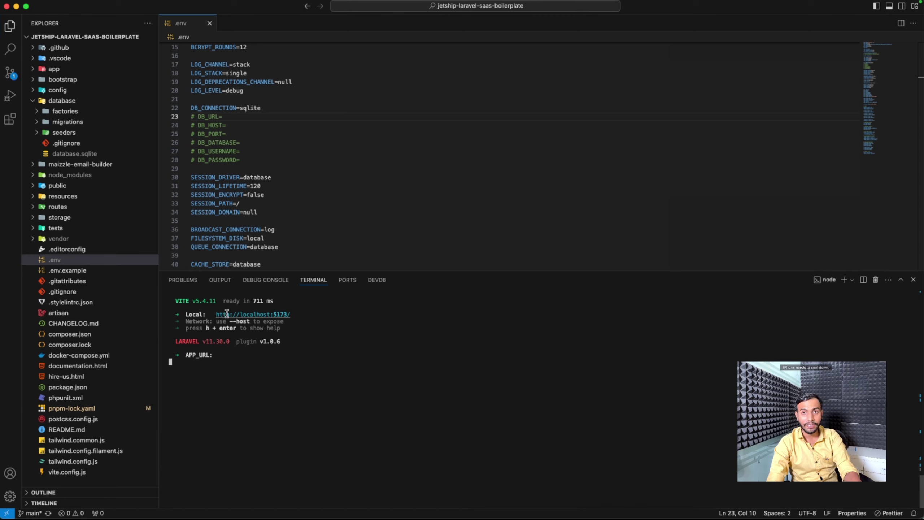
key(super+Tab)
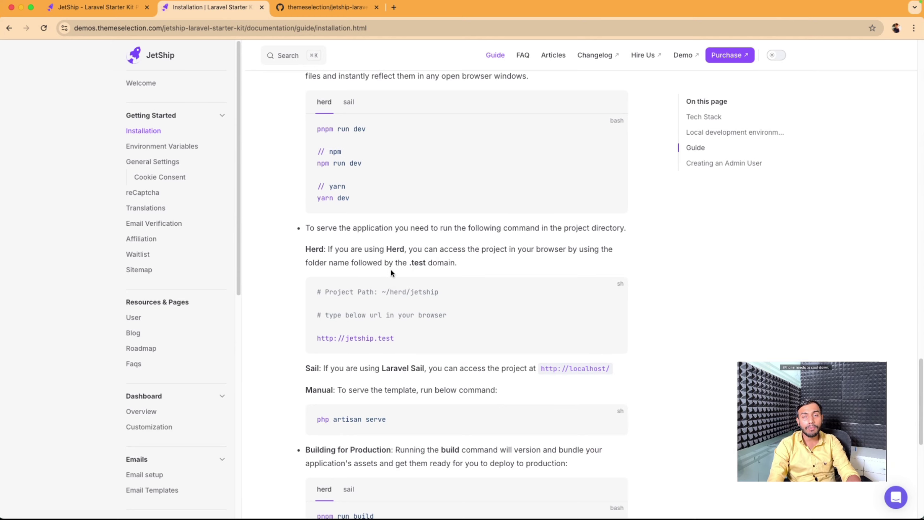
key(super+Tab)
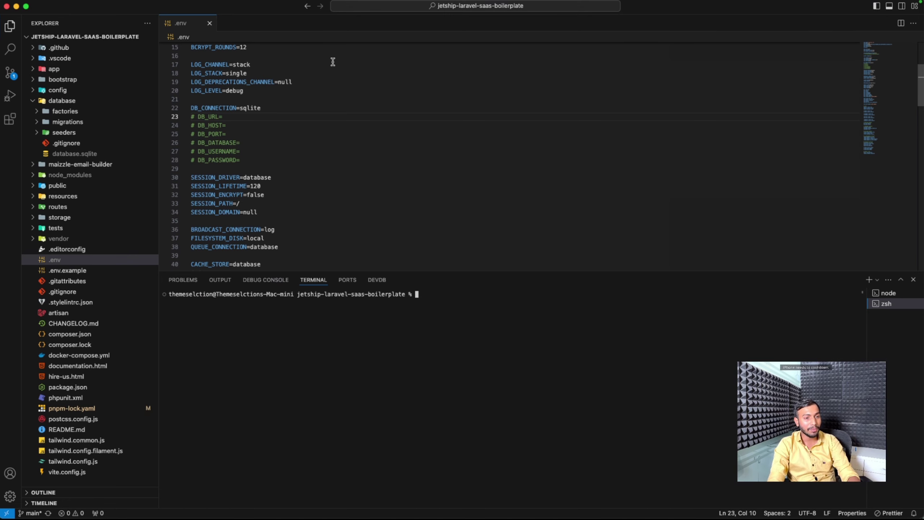
Step: Open the local JetShip site in a new Chrome tab
key(super+Tab)
key(super+t)
text(jet)
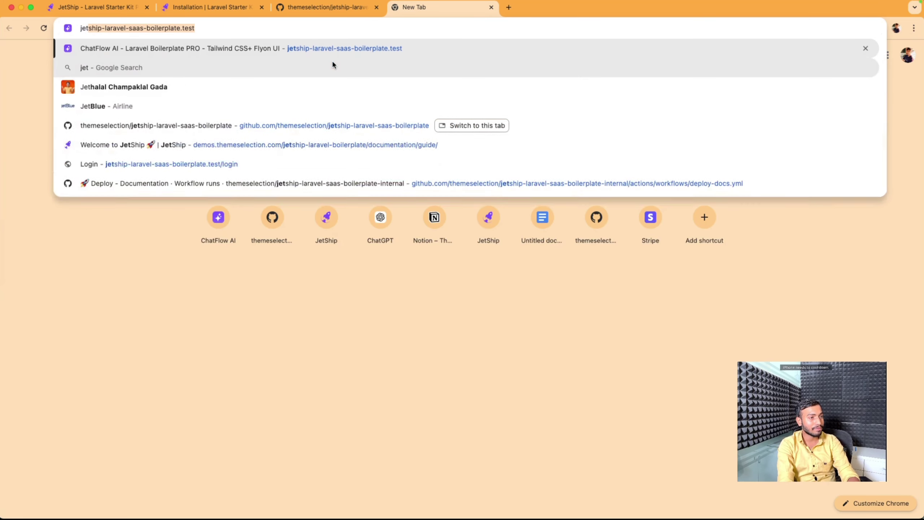
key(Return)
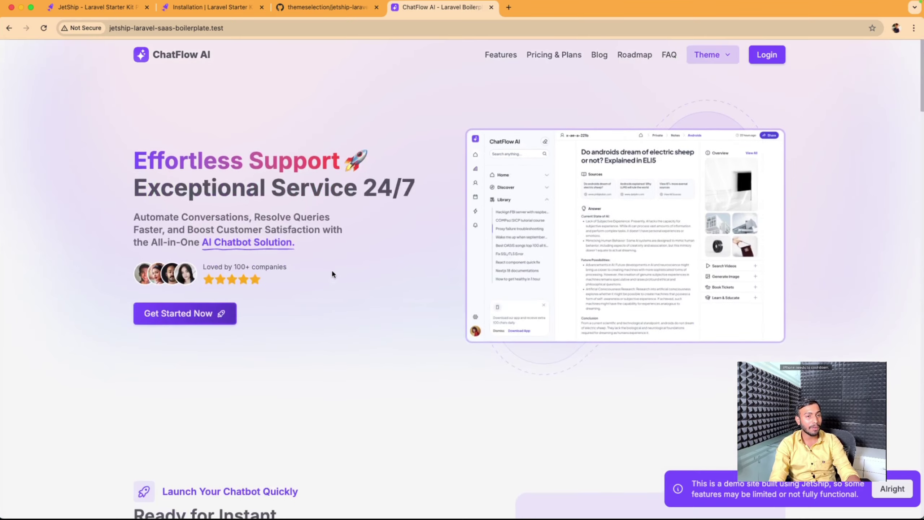
Step: Copy the php artisan app:create-admin-user command from the Installation docs' Creating an Admin User section
click(209, 10)
scroll(359, 255, down, 5)
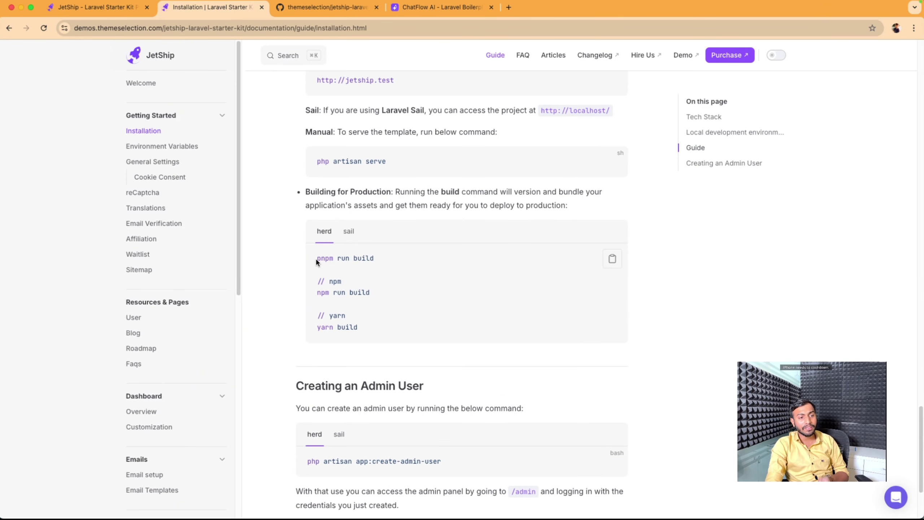
drag(316, 258, 404, 260)
click(675, 304)
scroll(676, 304, down, 4)
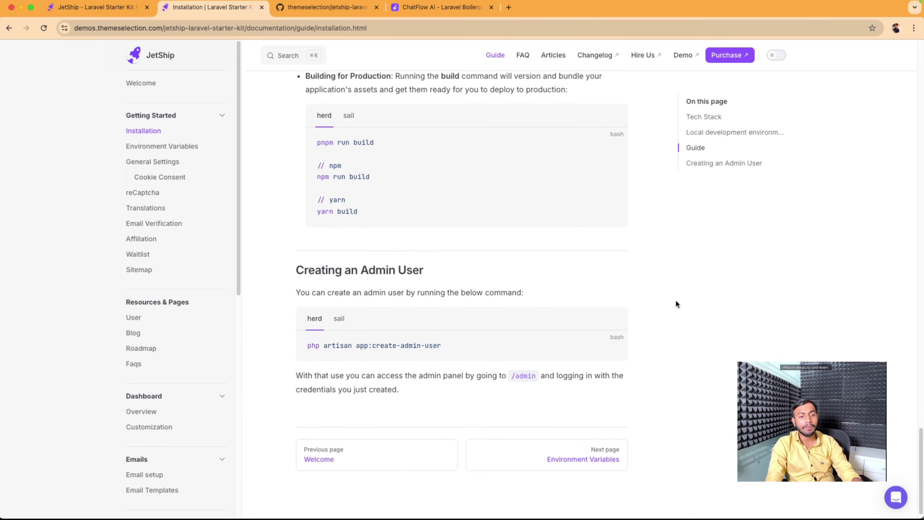
click(611, 347)
Step: Run php artisan app:create-admin-user with the name admin and the admin e-mail, then copy the generated password
key(super+Tab)
key(super+v)
key(Return)
text(admin)
key(Return)
text(admin@admin.com)
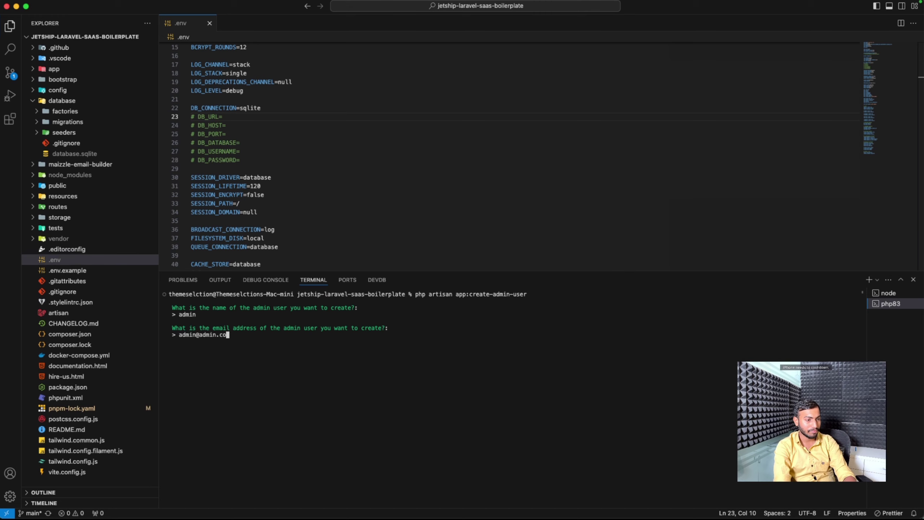
key(Return)
double_click(248, 361)
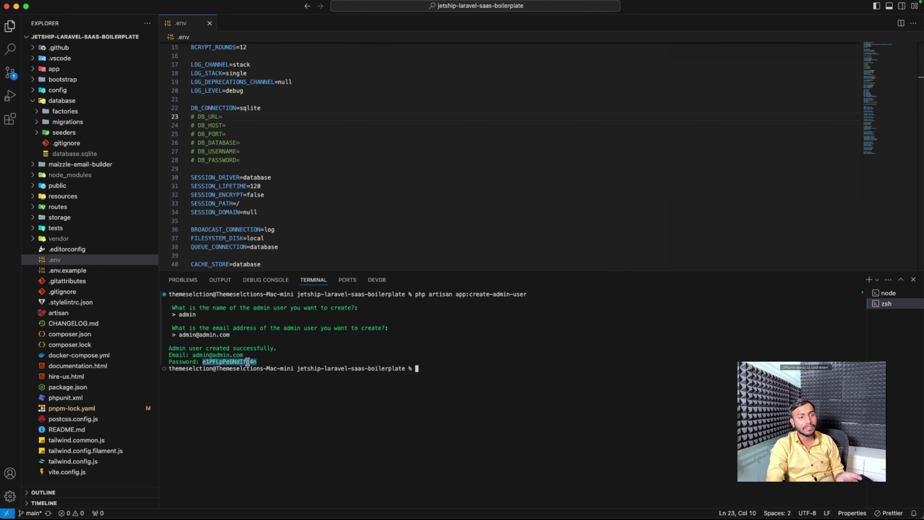
key(super+Tab)
Step: Sign in to ChatFlow AI with the admin e-mail and the pasted generated password
click(425, 13)
click(769, 54)
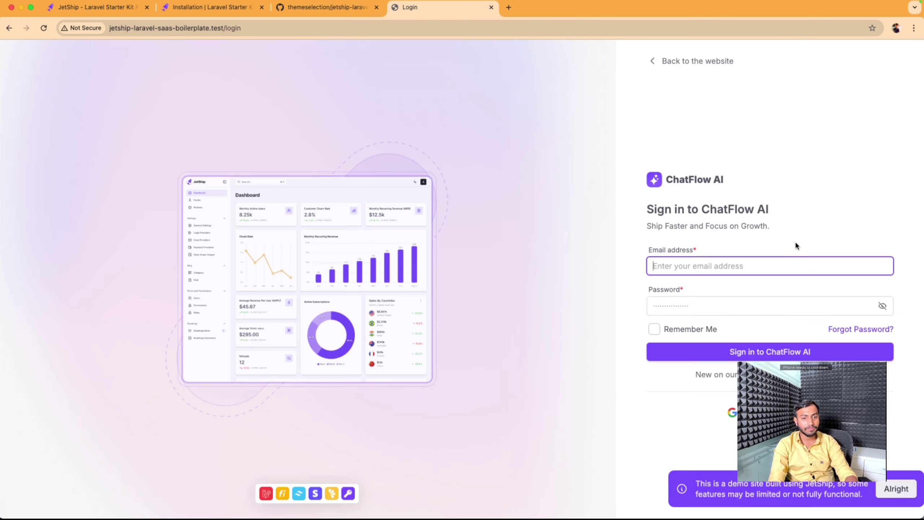
text(admin@admin.com)
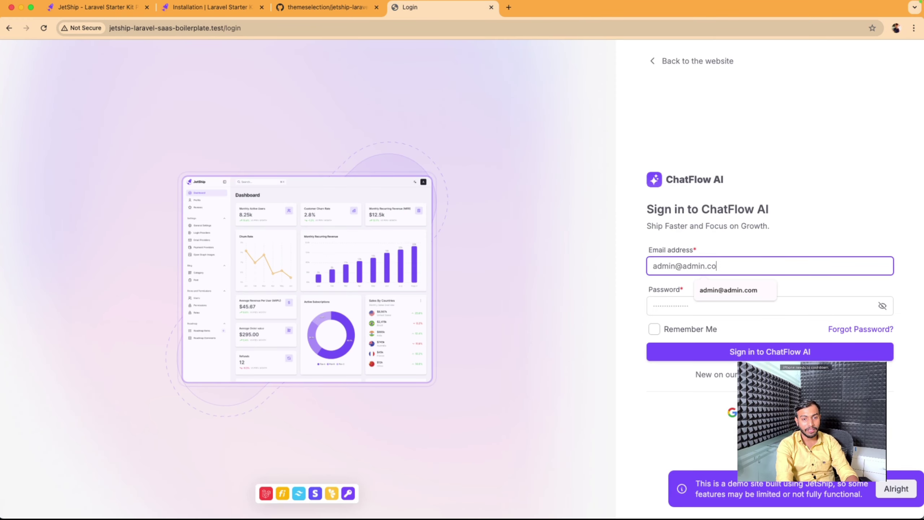
key(Tab)
key(super+v)
key(Return)
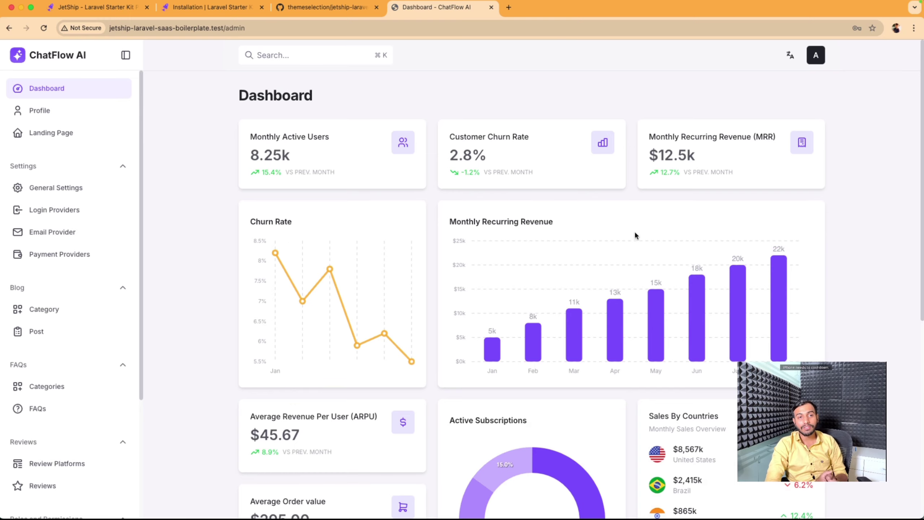
Step: Open the Landing Page in a new tab and return to the admin dashboard
click(77, 136)
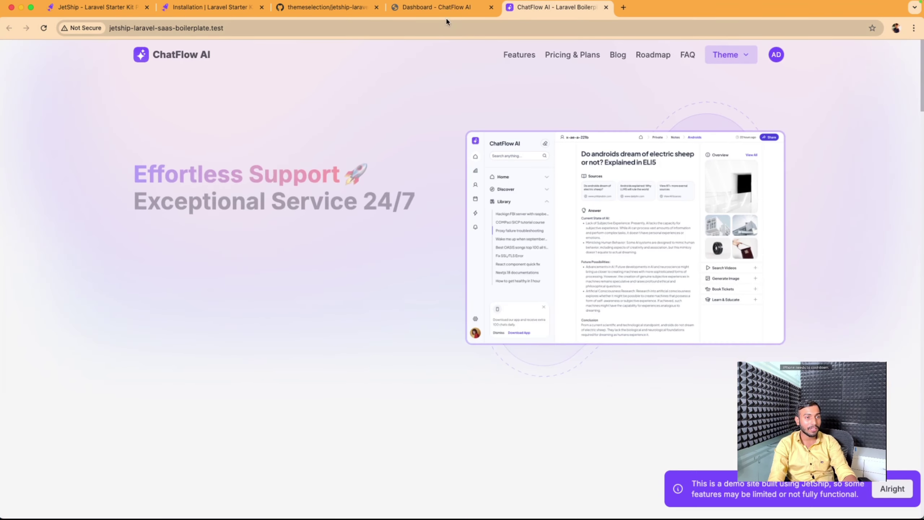
click(445, 9)
scroll(444, 225, down, 4)
scroll(444, 226, up, 4)
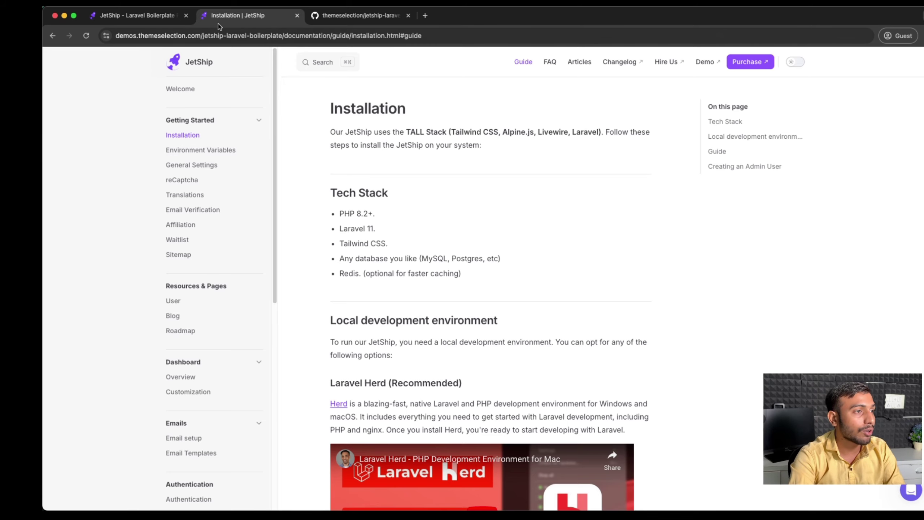
Step: Copy the composer install command from the Installation docs' Guide section for use in VS Code
click(355, 15)
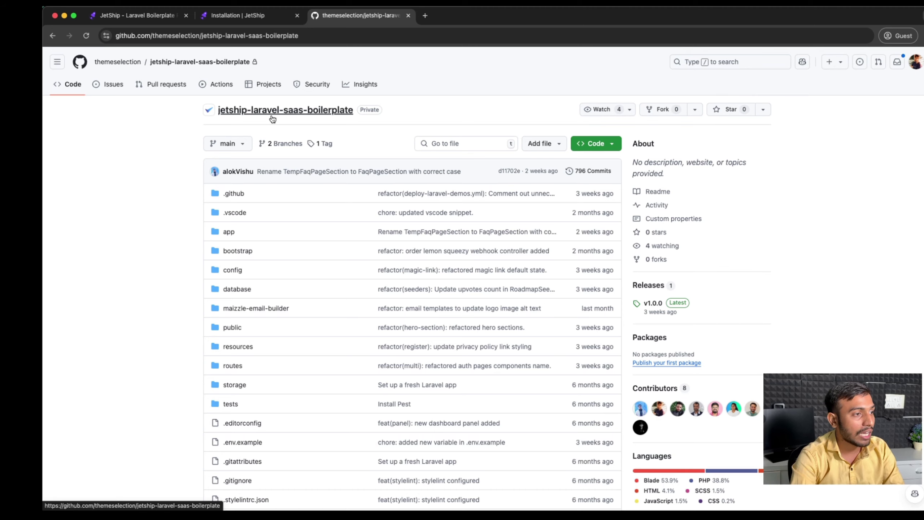
key(super+Tab)
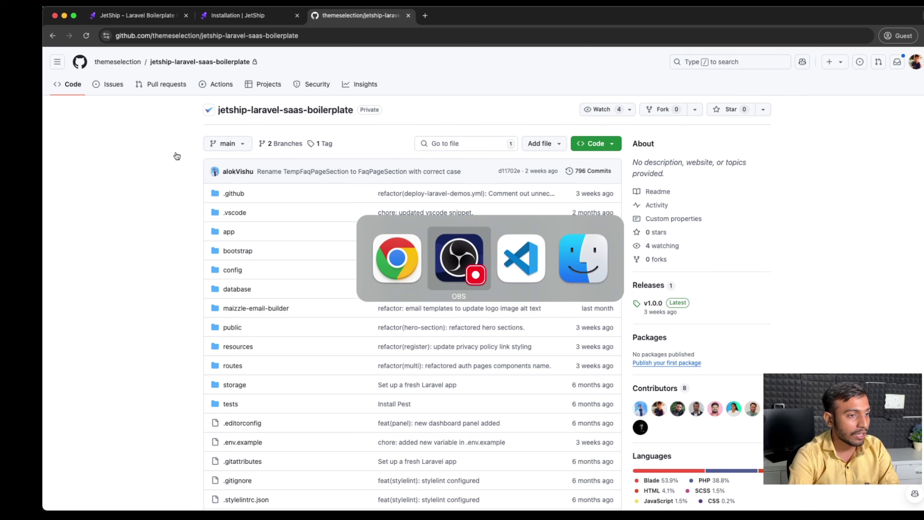
key(super+Tab)
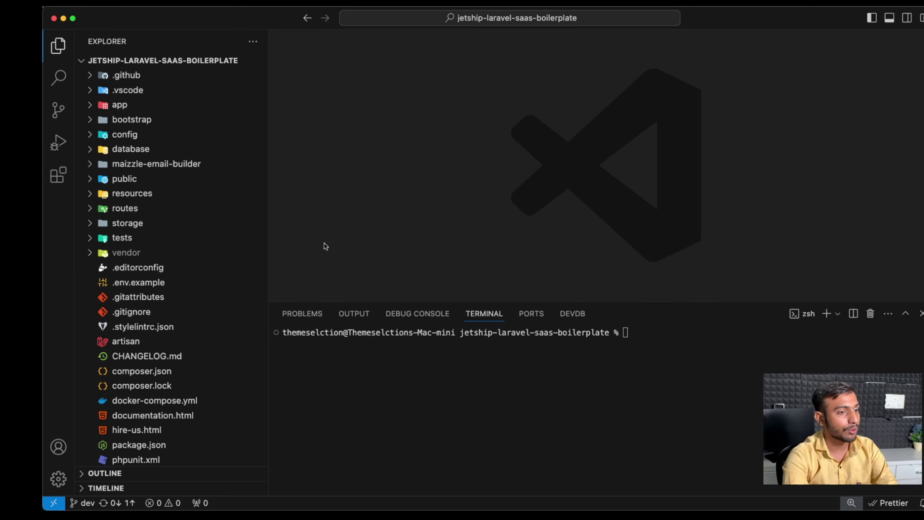
key(super+Tab)
key(ctrl+shift+Tab)
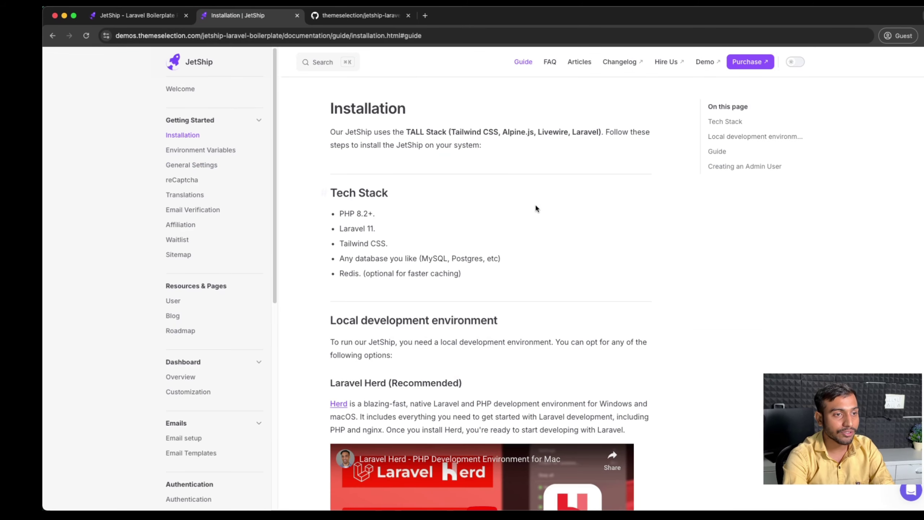
scroll(535, 206, down, 15)
scroll(536, 208, down, 1)
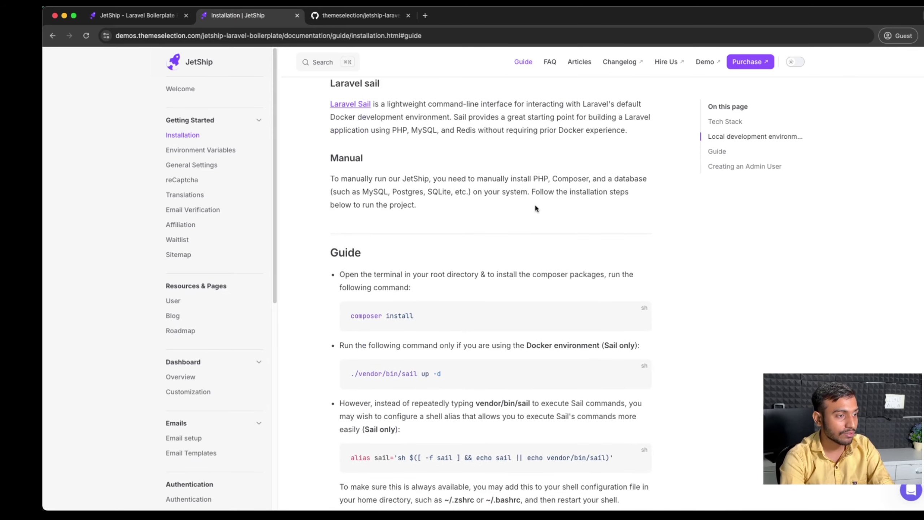
scroll(460, 212, down, 2)
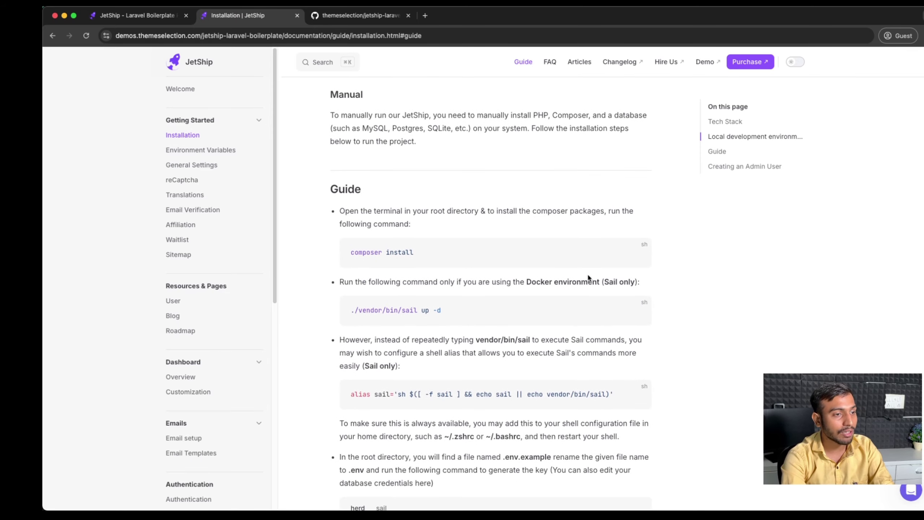
click(636, 252)
key(super+Tab)
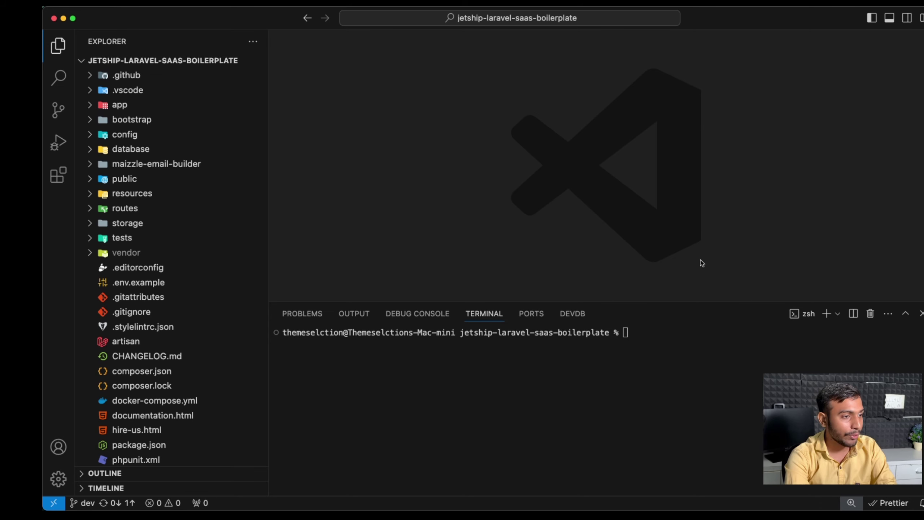
Step: Run composer install in the VS Code terminal, then start a new file in the project root
key(super+v)
key(Return)
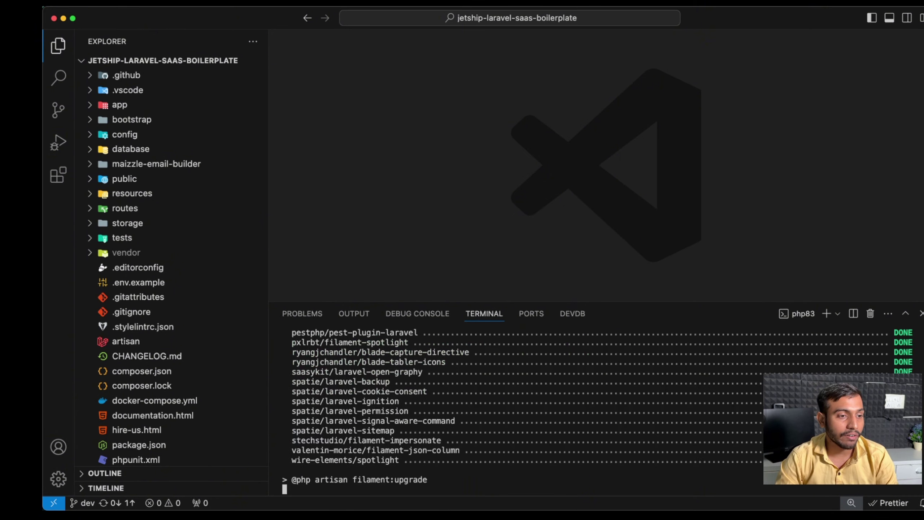
key(super+Tab)
scroll(711, 255, down, 1)
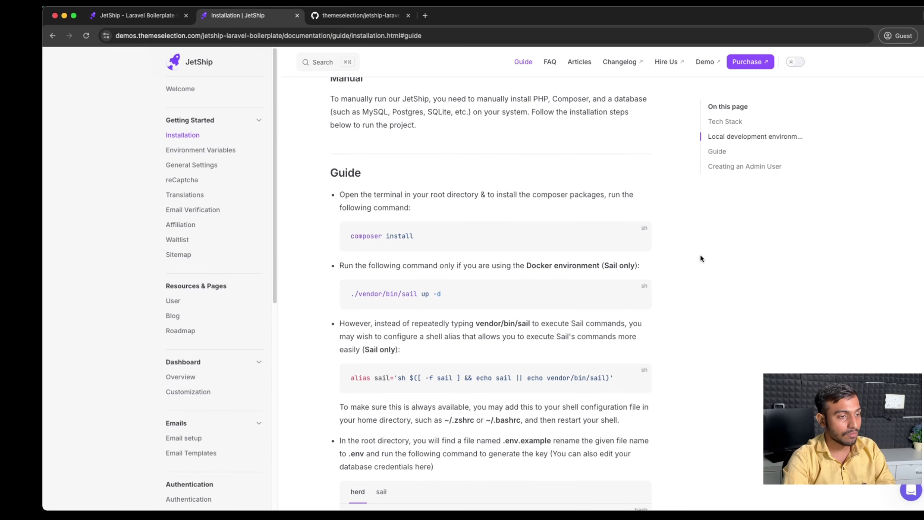
key(super+Tab)
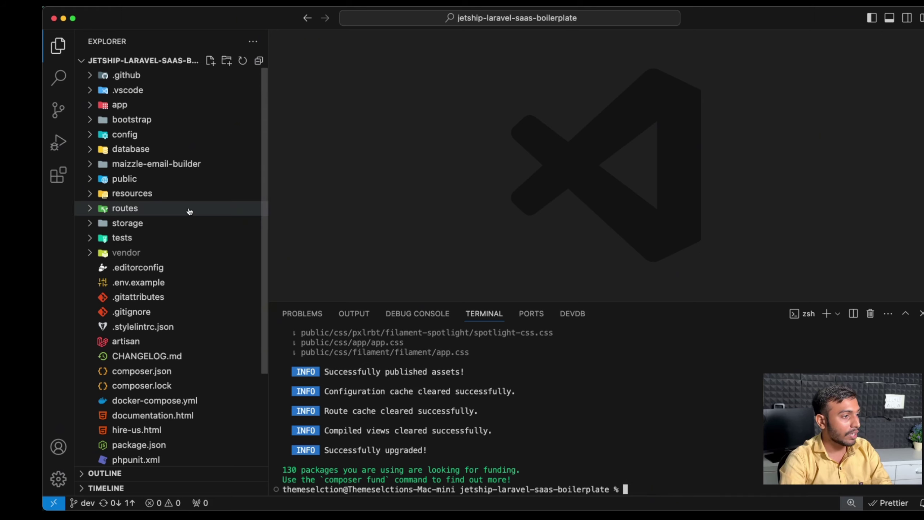
click(211, 60)
Step: Create a .env file and fill it with the .env.example settings
text(.env)
key(Return)
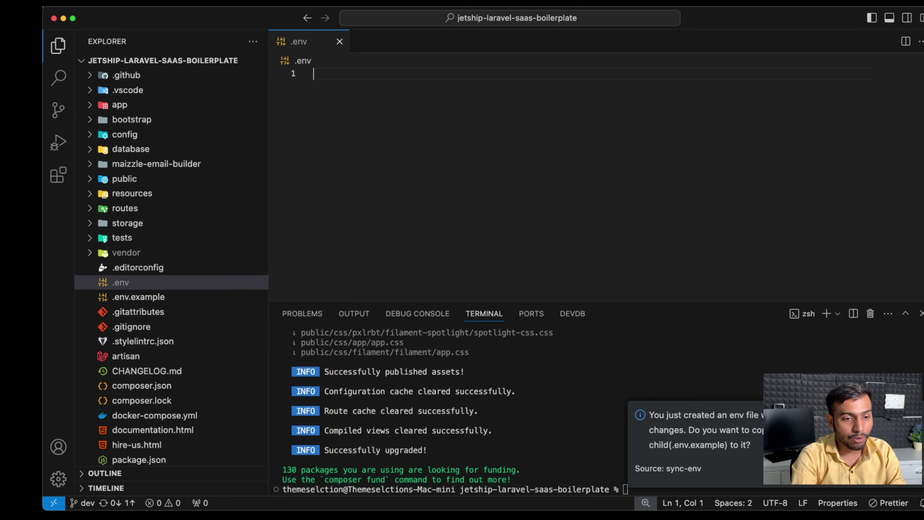
click(880, 468)
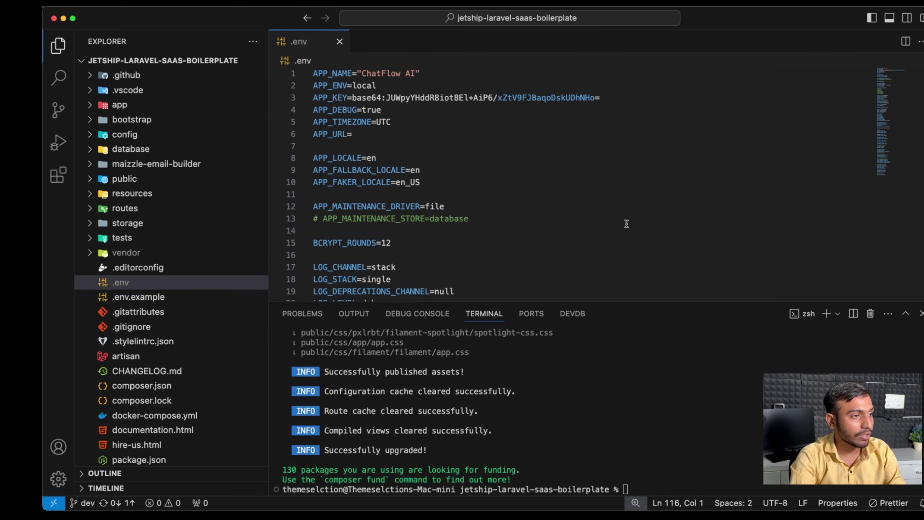
scroll(626, 223, down, 2)
scroll(419, 177, up, 2)
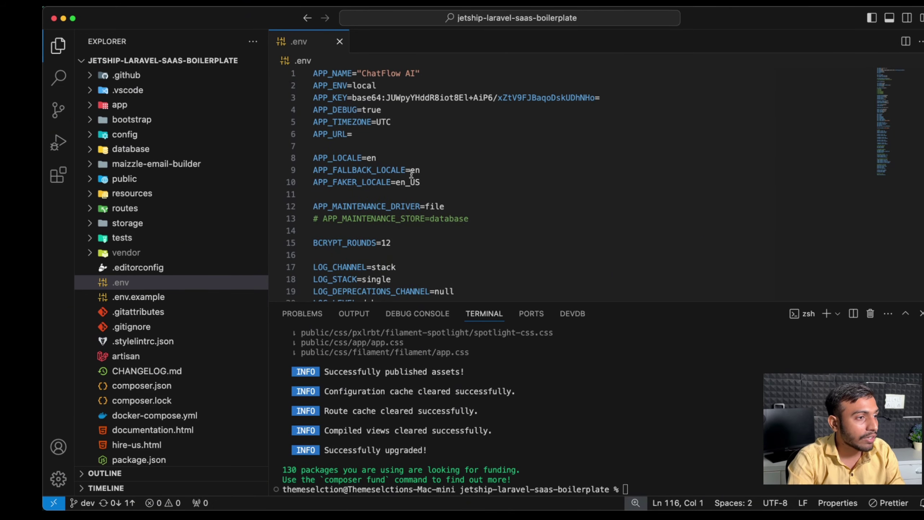
scroll(521, 189, down, 5)
Step: Uncomment the database settings, delete DB_URL, and change the connection from sqlite to mysql
drag(384, 283, 335, 222)
key(super+slash)
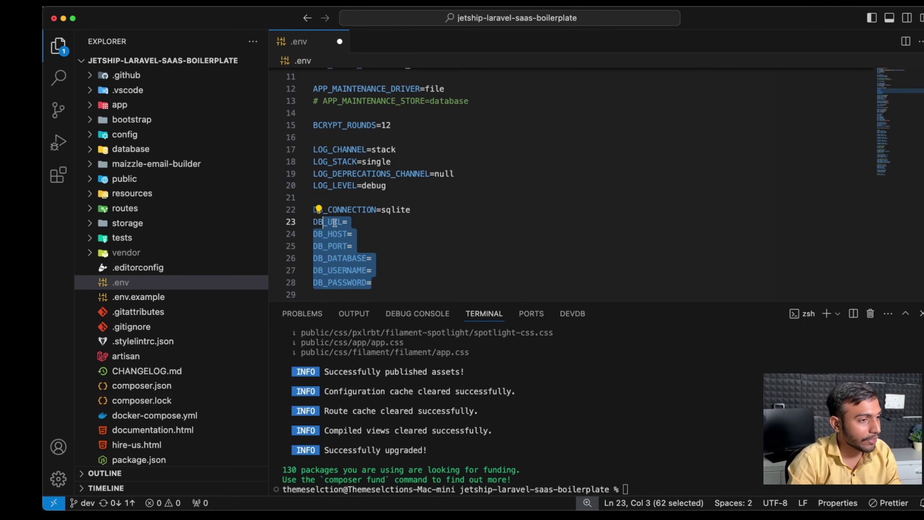
click(359, 223)
key(BackSpace)
key(BackSpace)
key(BackSpace)
key(BackSpace)
key(BackSpace)
key(BackSpace)
key(BackSpace)
key(BackSpace)
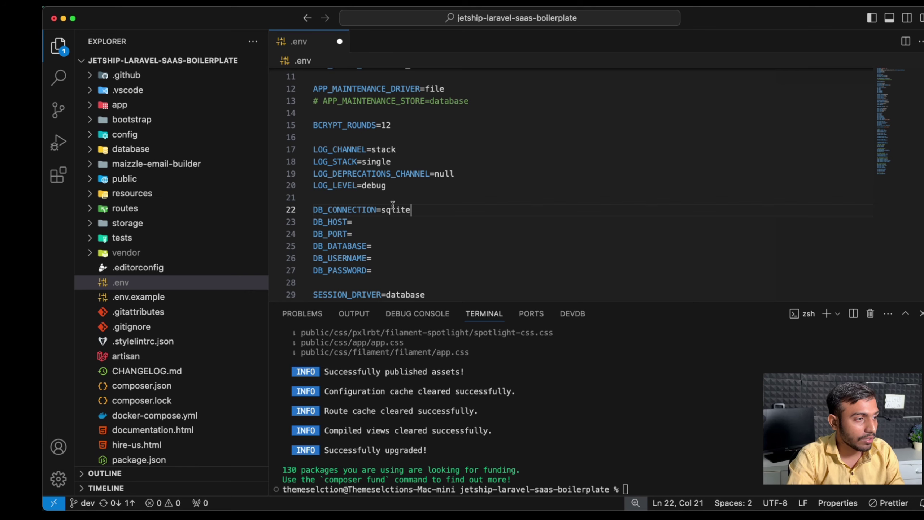
double_click(394, 213)
key(BackSpace)
text(mysql)
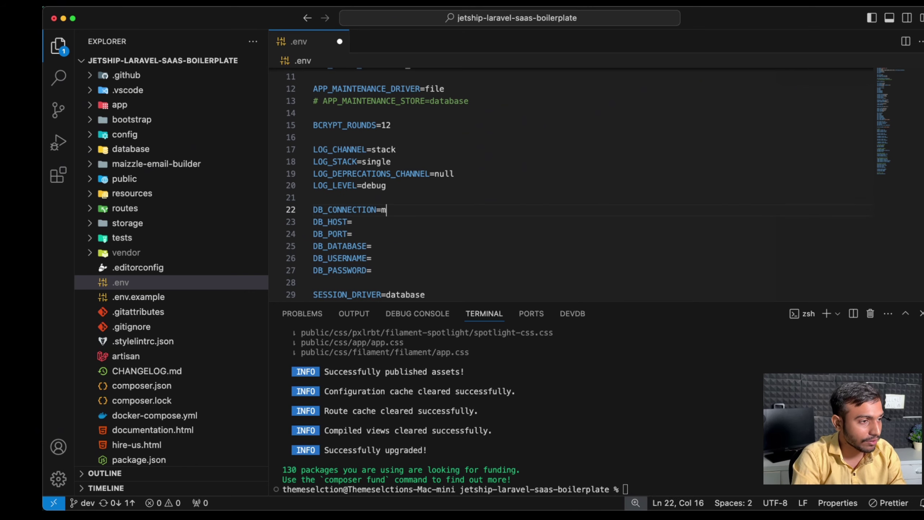
Step: Set DB_HOST to mysql, DB_PORT to 3306, DB_DATABASE to laravel and DB_USERNAME to sail
click(391, 221)
text(mysql)
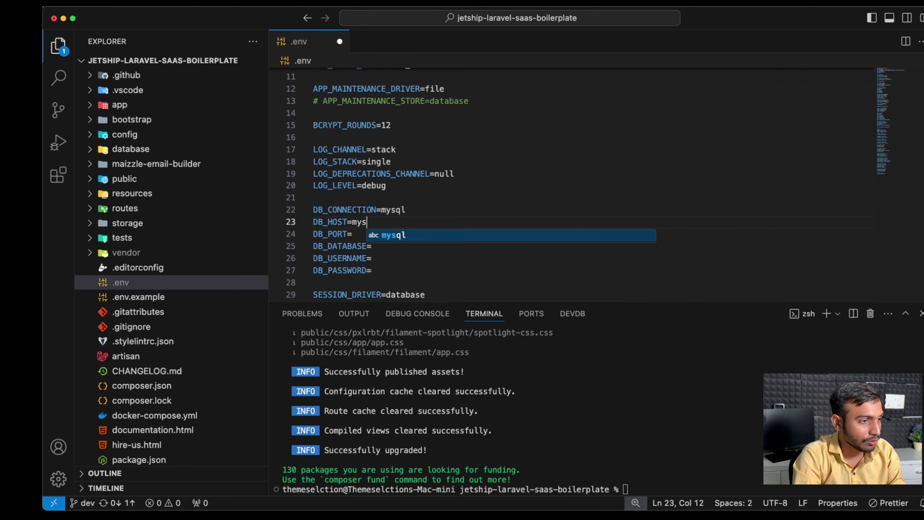
click(365, 234)
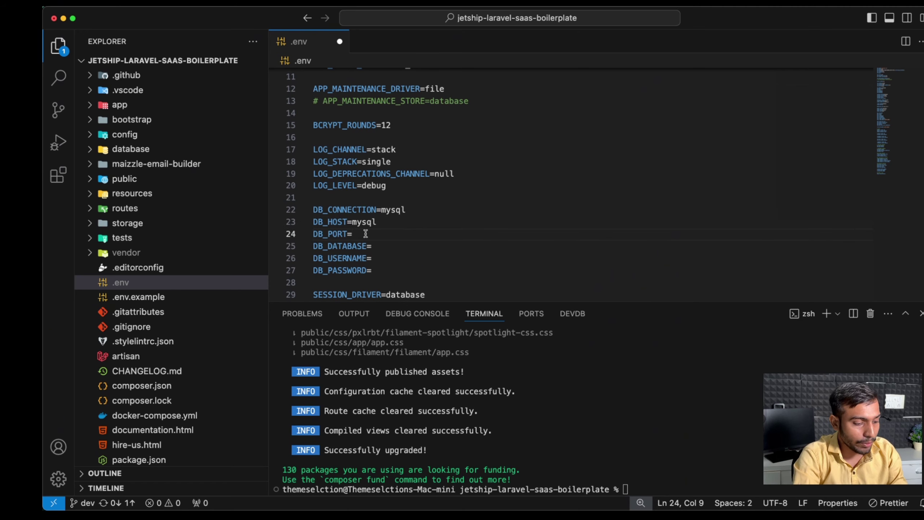
text(3306)
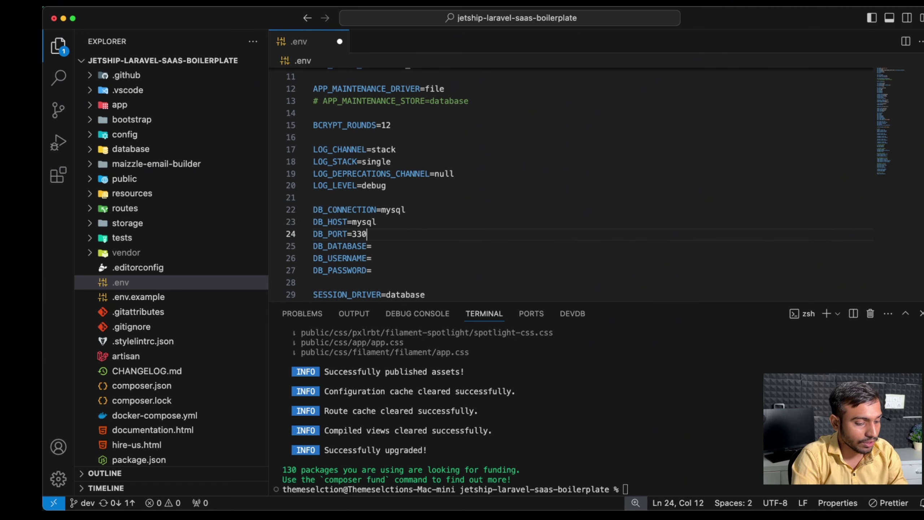
click(399, 245)
text(laravel)
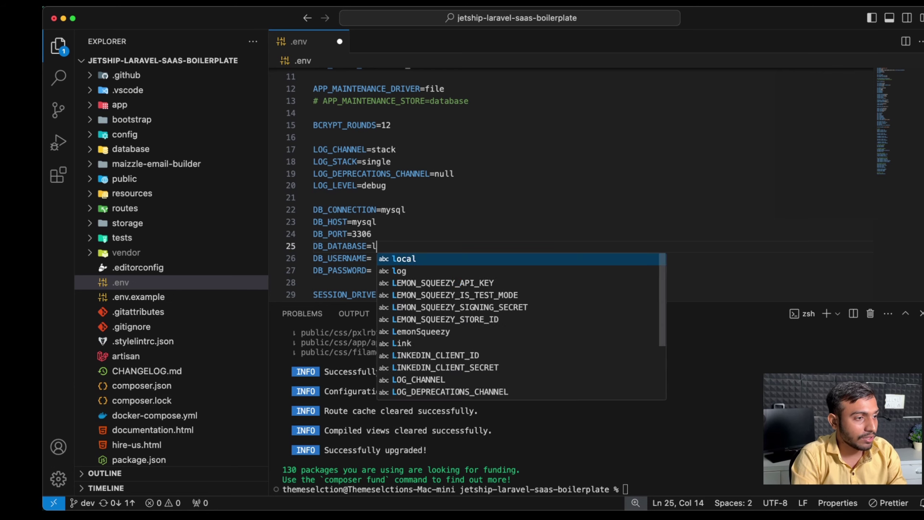
click(395, 256)
text(sail)
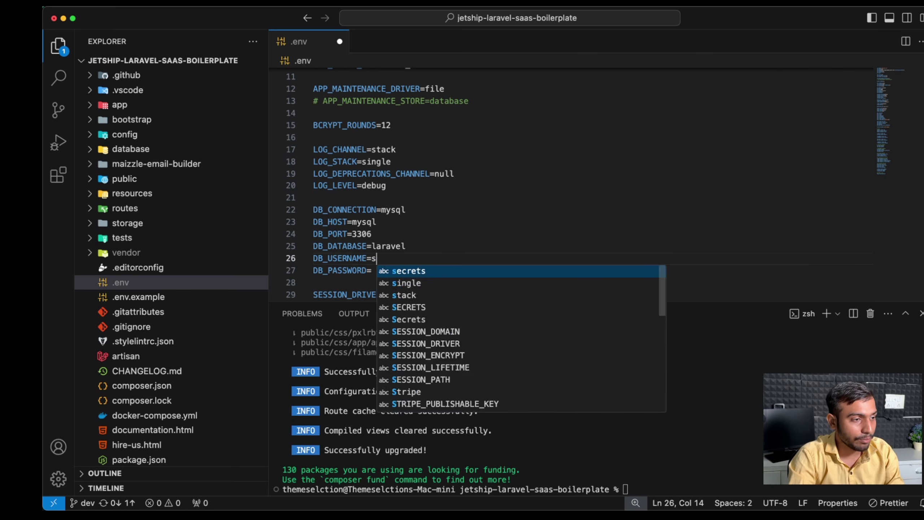
Step: Fill in the database password and save .env
click(376, 269)
text(password)
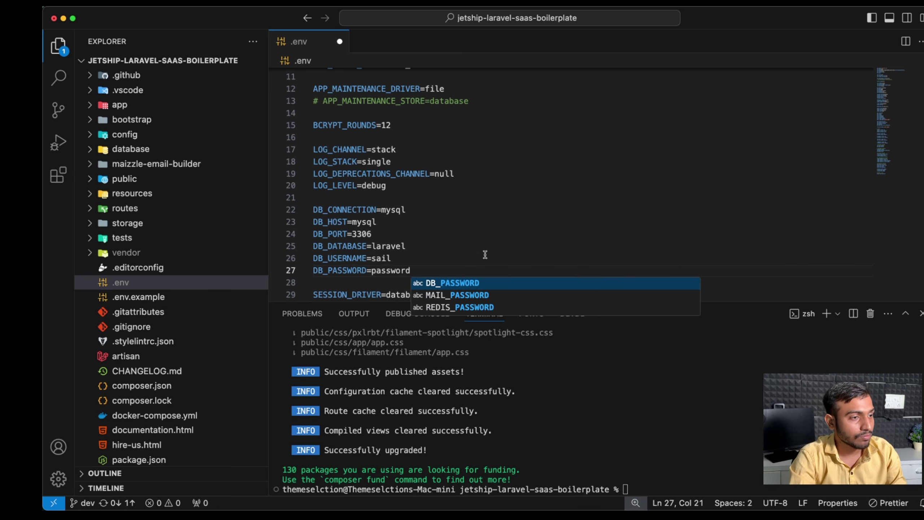
click(484, 256)
key(cmd+s)
click(518, 244)
scroll(519, 244, down, 2)
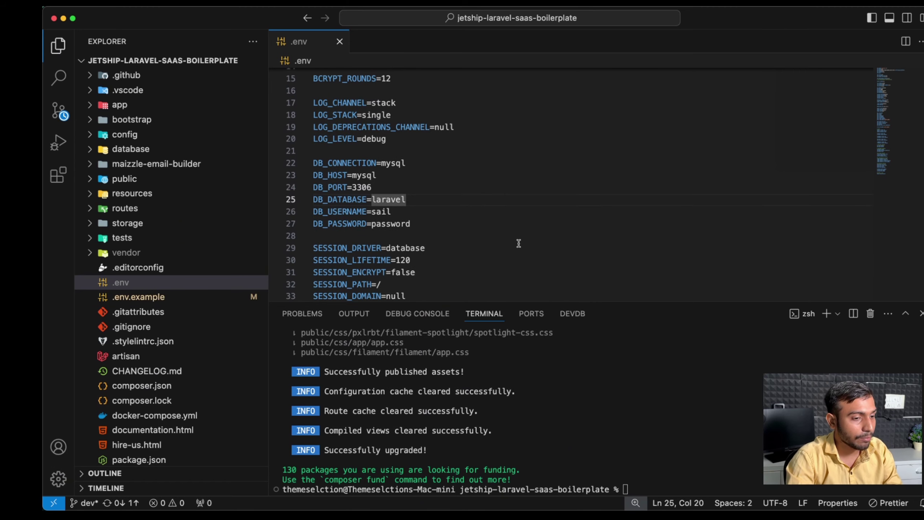
click(651, 436)
key(cmd+Tab)
Step: Run ./vendor/bin/sail up -d from the docs, then rerun it without -d to show the logs
click(638, 294)
key(cmd+Tab)
key(cmd+v)
key(Return)
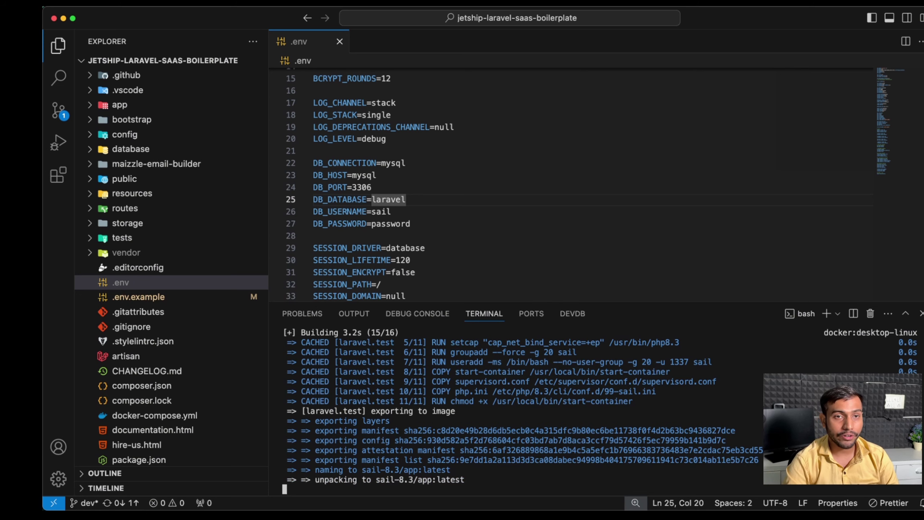
key(BackSpace)
key(BackSpace)
key(BackSpace)
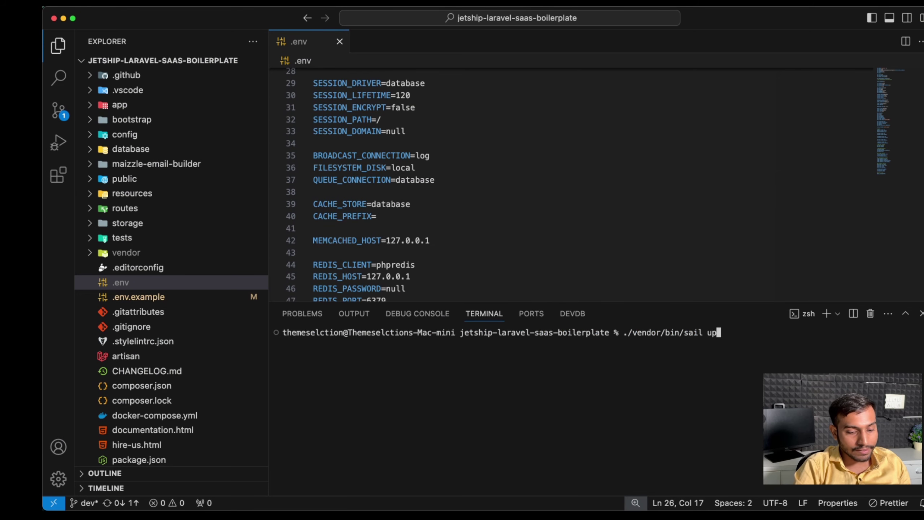
key(Return)
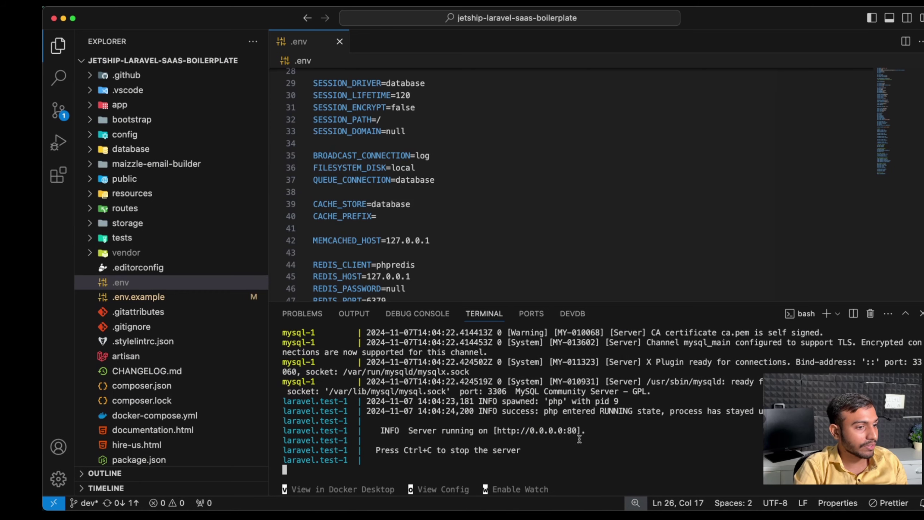
key(super+Tab)
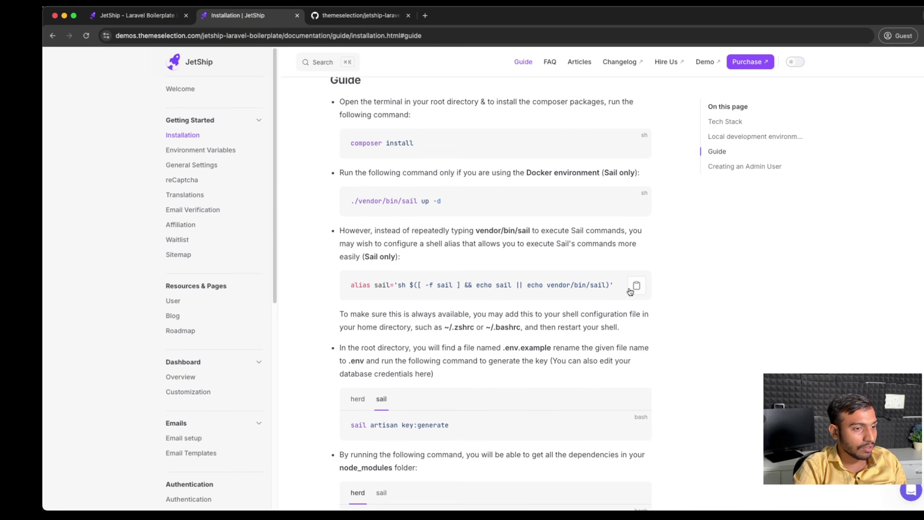
Step: Define the sail shell alias in a new VS Code terminal
click(634, 290)
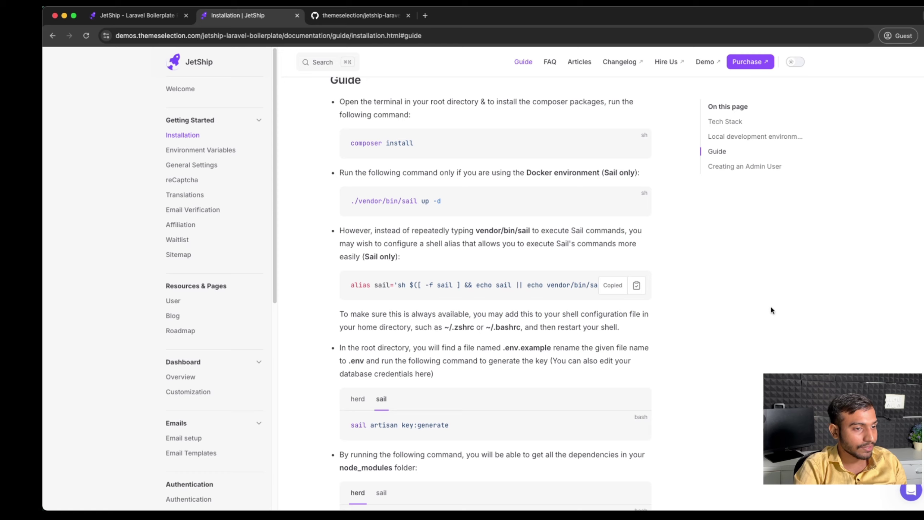
key(super+Tab)
click(829, 315)
key(super+v)
key(Return)
Step: Generate the application key with sail artisan key:generate
key(super+Tab)
scroll(788, 339, down, 5)
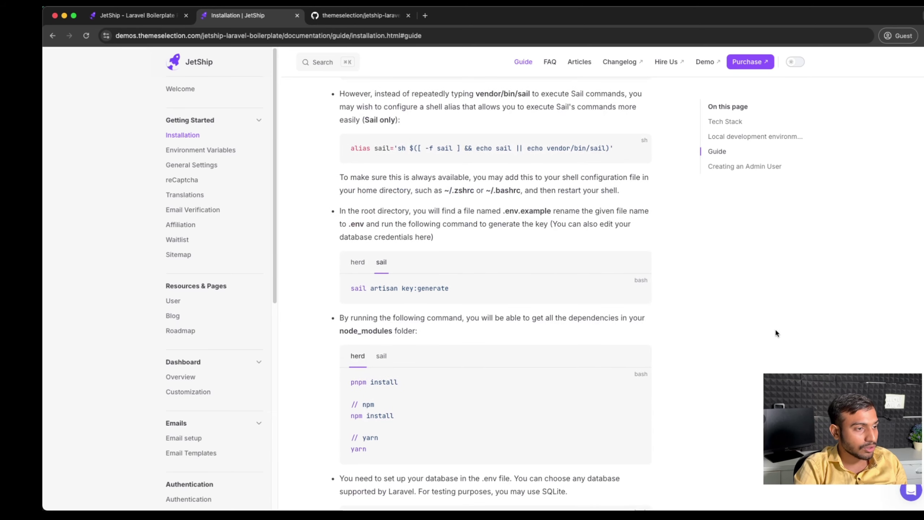
click(634, 290)
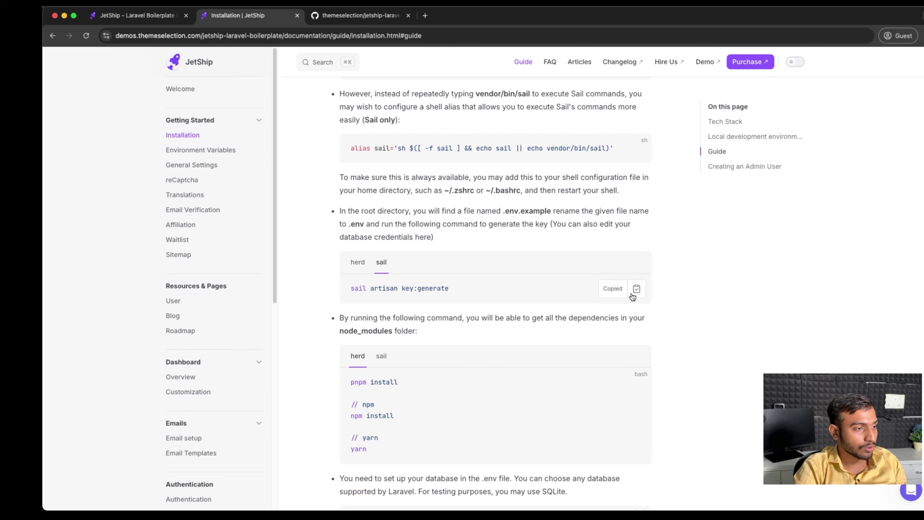
key(super+Tab)
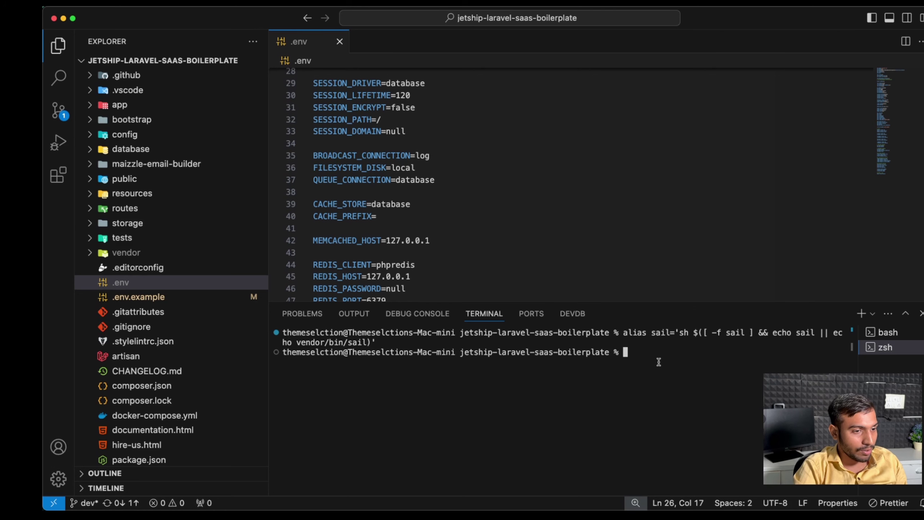
key(super+v)
key(Return)
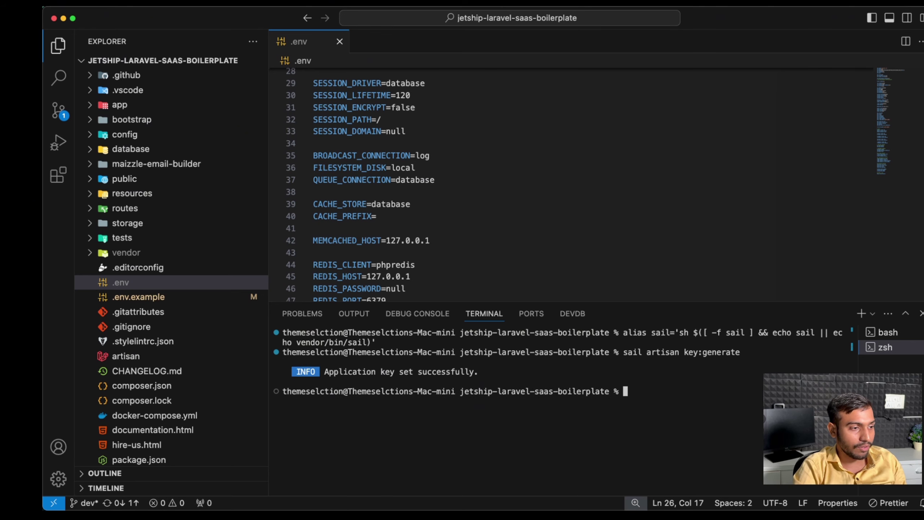
Step: Install the frontend dependencies with the docs' sail pnpm install command
key(super+Tab)
scroll(724, 338, down, 2)
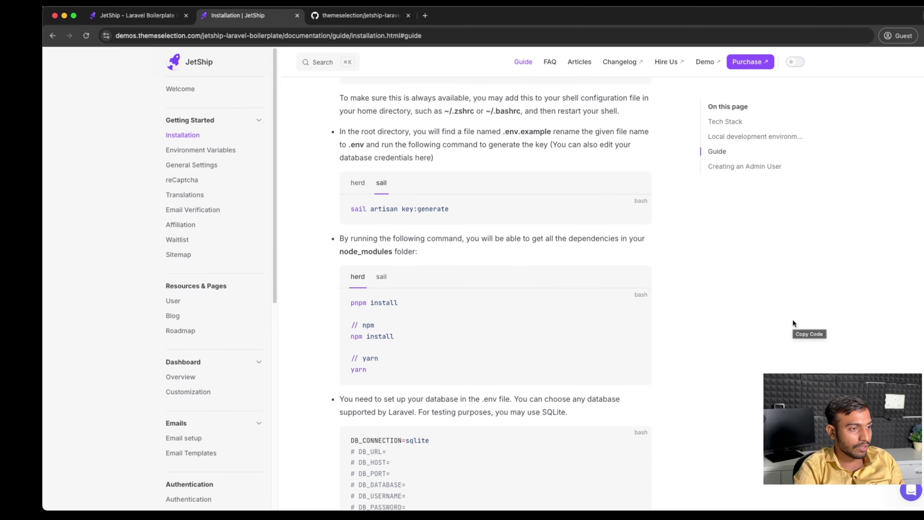
click(381, 278)
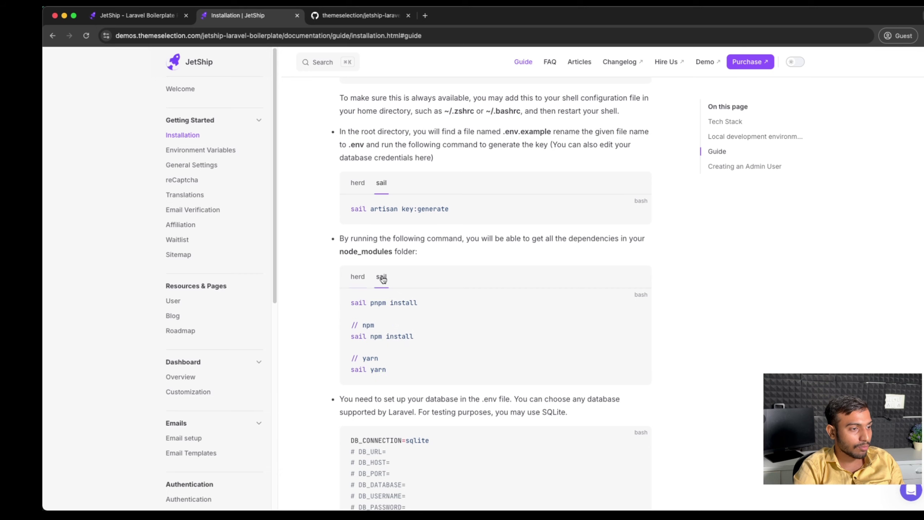
drag(431, 301, 348, 307)
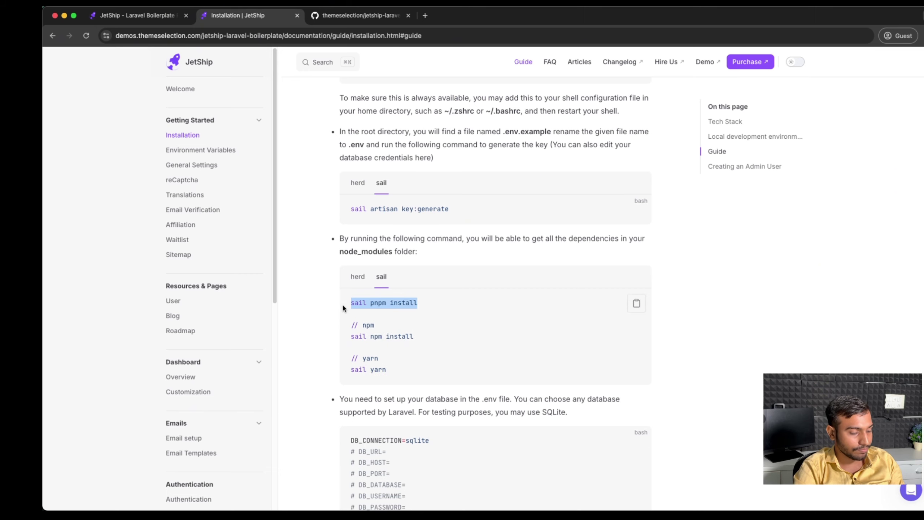
key(super+c)
key(super+Tab)
key(super+v)
key(Return)
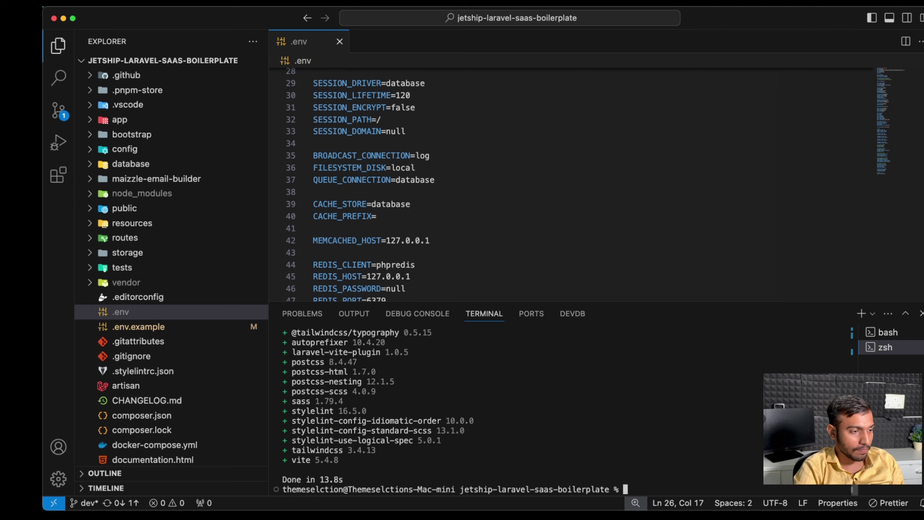
key(super+Tab)
scroll(616, 410, down, 3)
scroll(728, 335, down, 2)
click(698, 309)
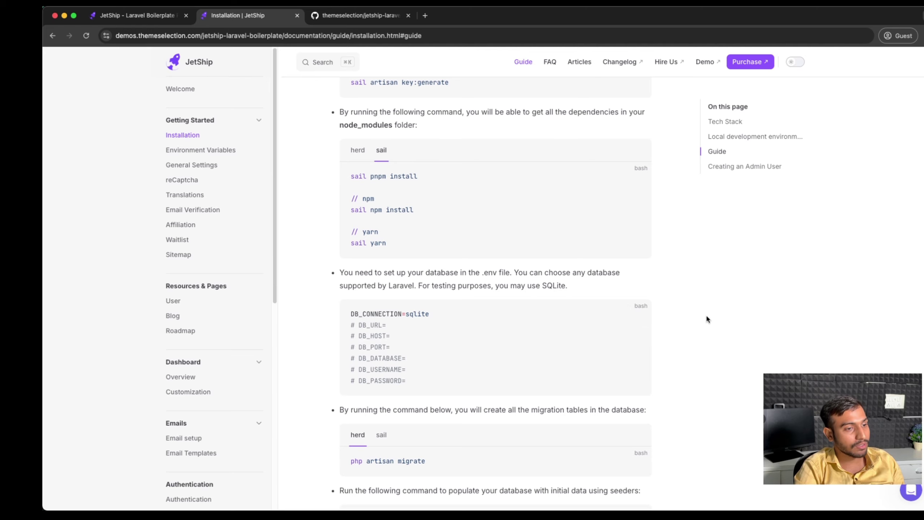
Step: Run the database migrations with sail artisan migrate
scroll(706, 316, down, 1)
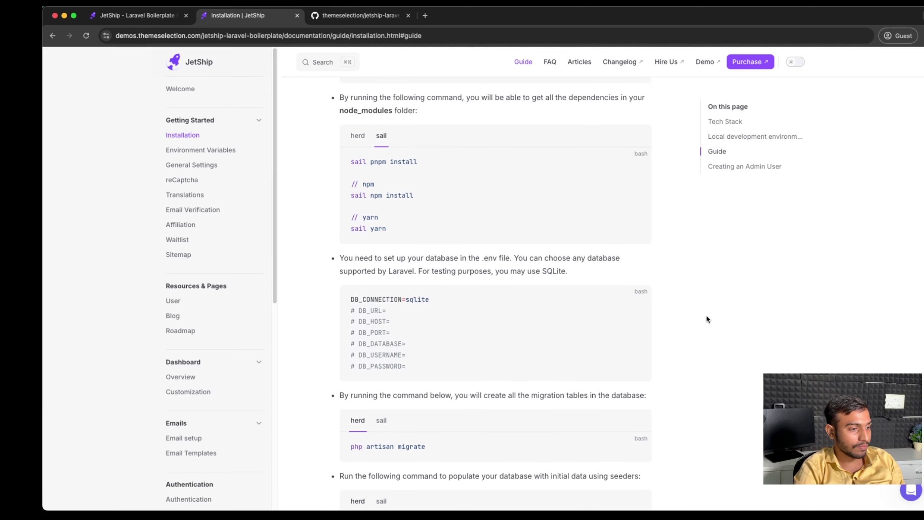
click(382, 416)
scroll(633, 360, down, 2)
scroll(684, 350, down, 3)
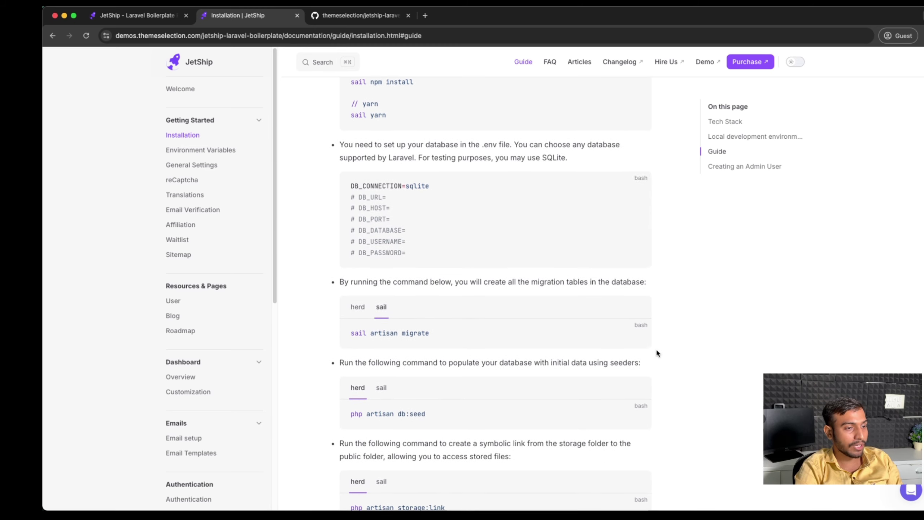
click(636, 333)
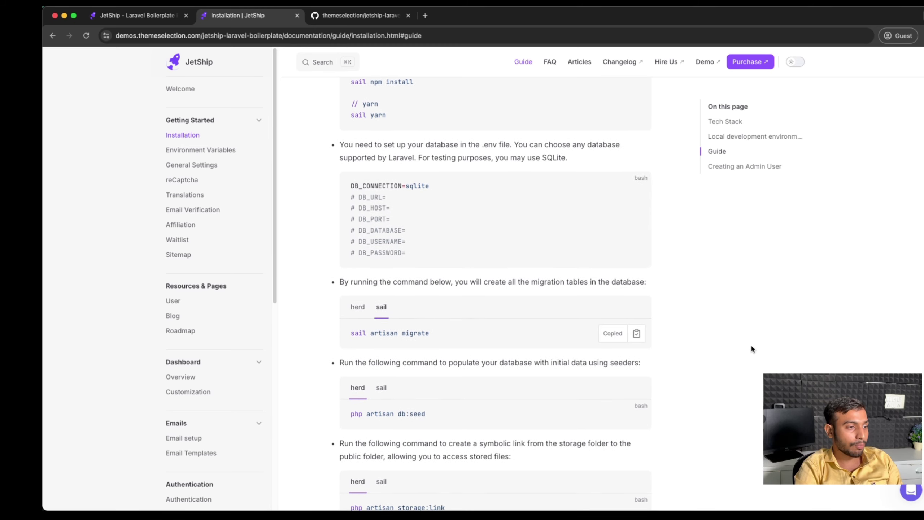
key(super+Tab)
key(super+v)
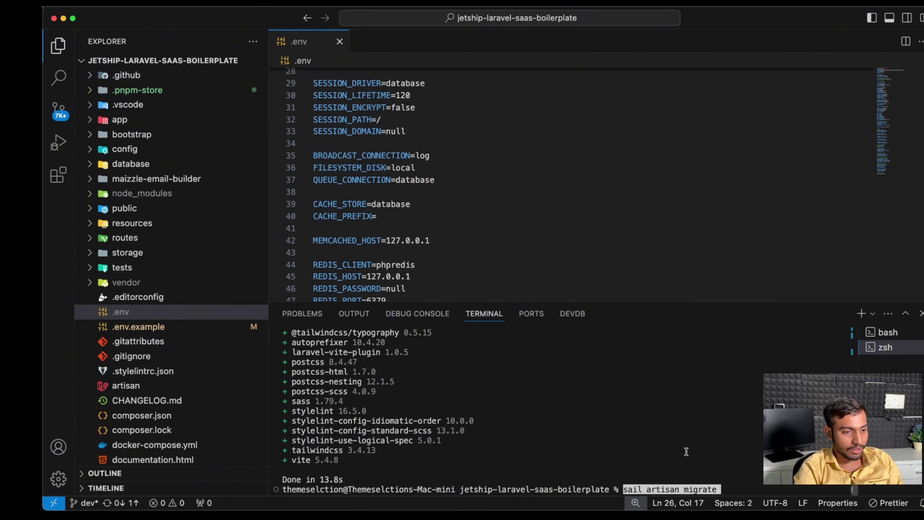
key(Return)
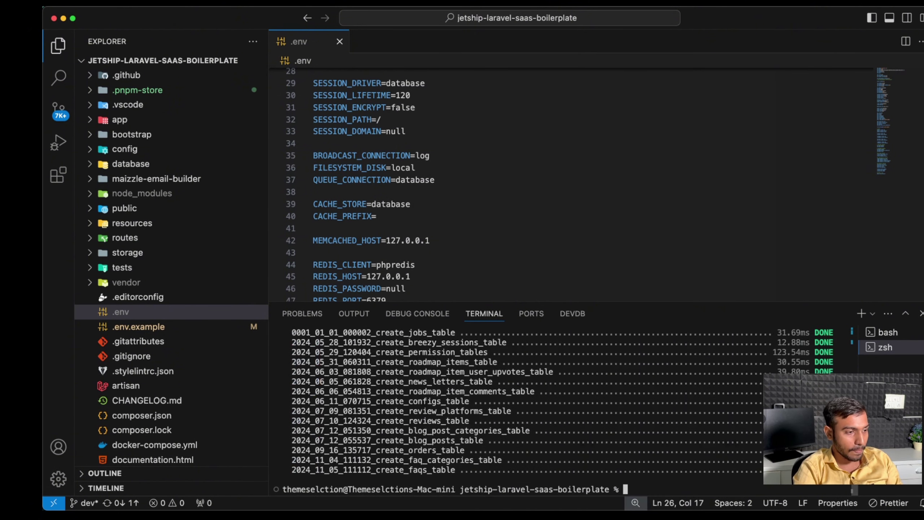
scroll(683, 455, up, 1)
scroll(655, 446, down, 1)
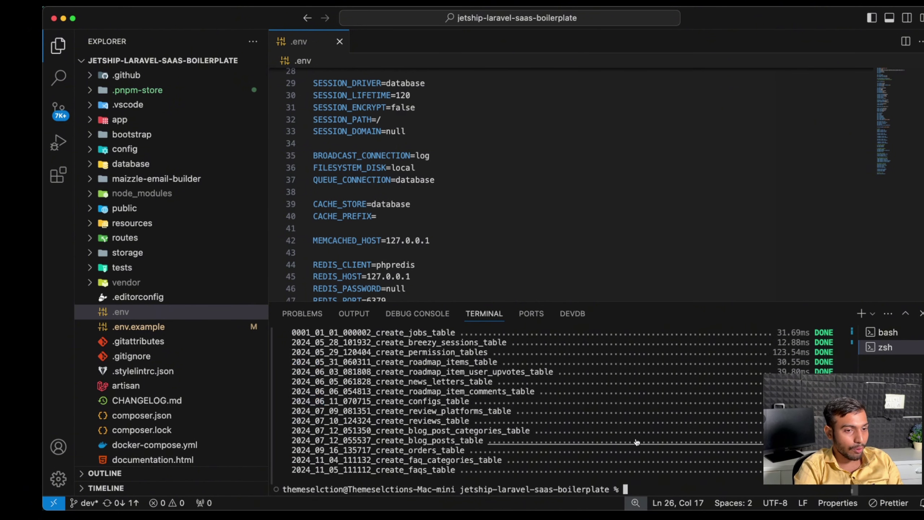
Step: Seed the database with sail artisan db:seed
key(super+Tab)
scroll(764, 347, down, 2)
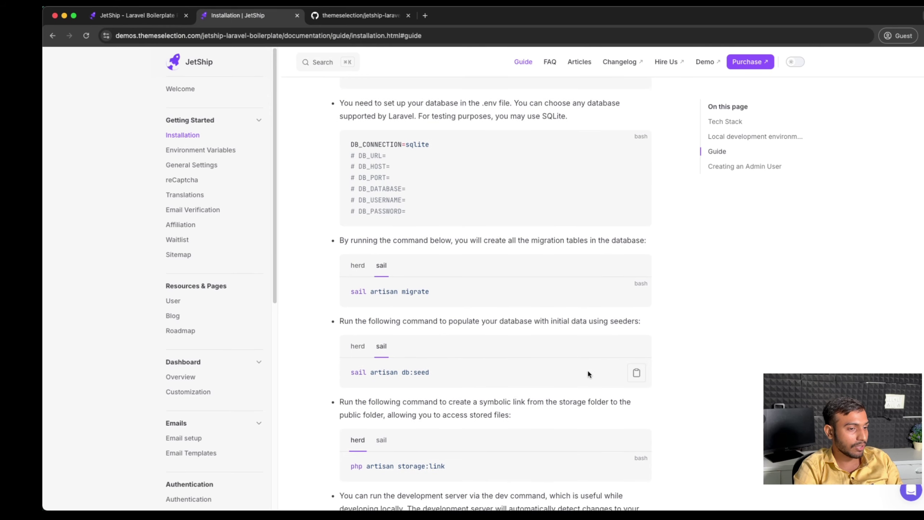
click(637, 374)
key(super+Tab)
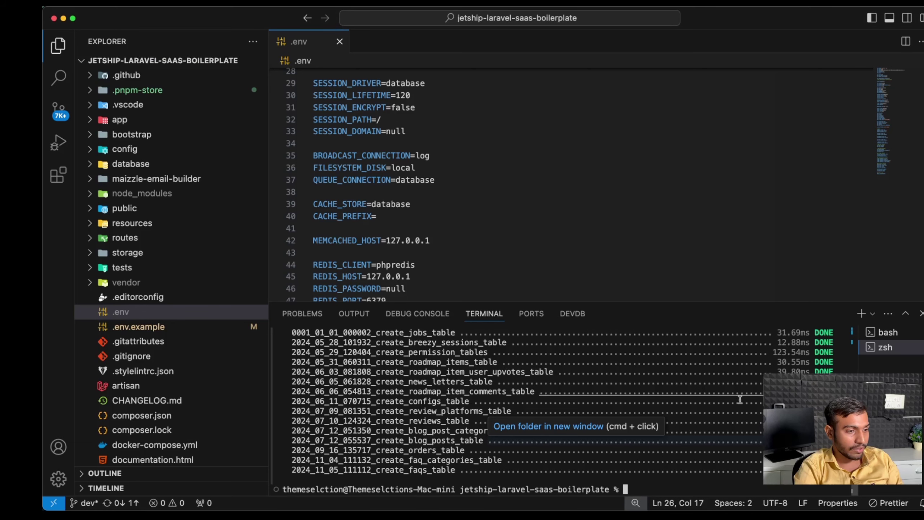
key(super+v)
key(Return)
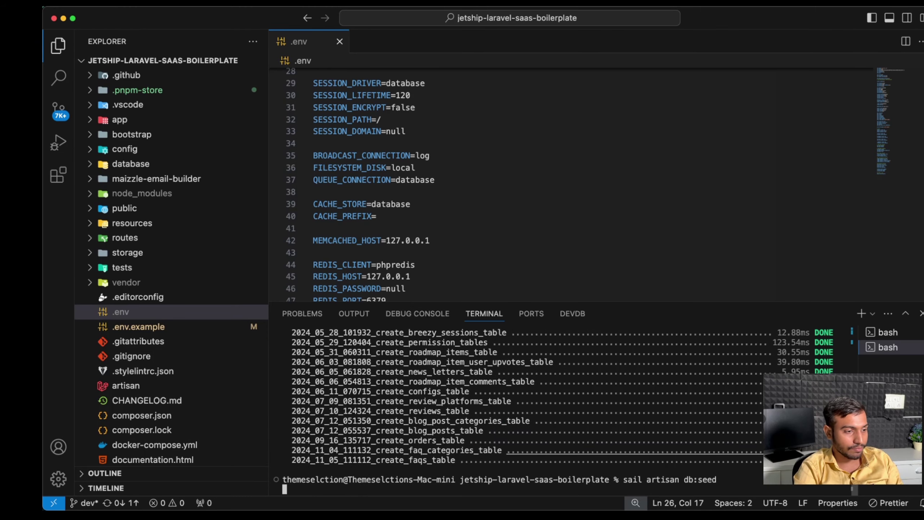
key(super+Tab)
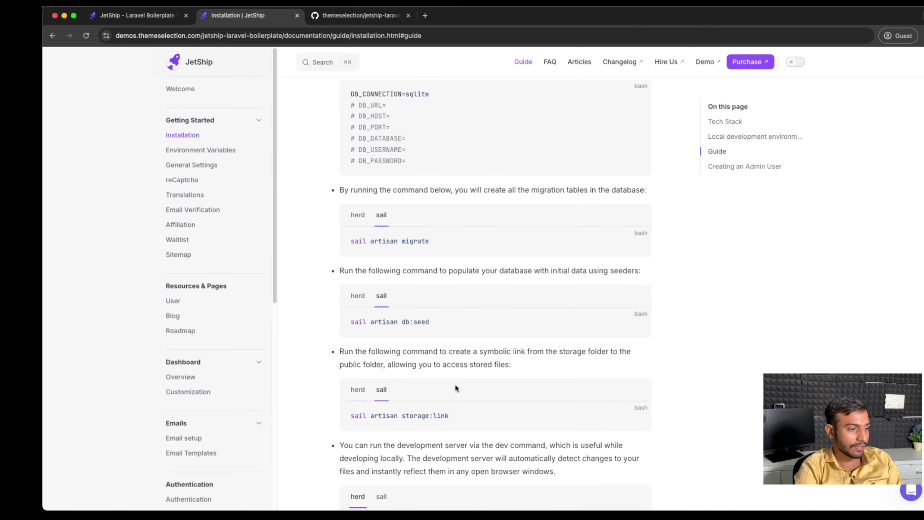
Step: Create the storage symlink with sail artisan storage:link
scroll(697, 382, down, 1)
click(637, 409)
key(super+Tab)
key(super+v)
key(Return)
Step: Switch the docs' dev-server command block to its Sail version
key(super+Tab)
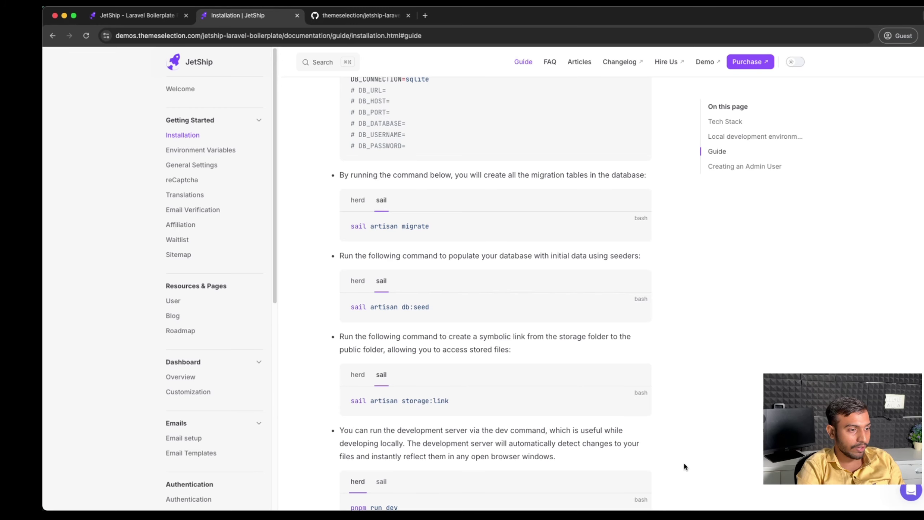
scroll(699, 367, down, 4)
click(381, 337)
scroll(725, 361, down, 5)
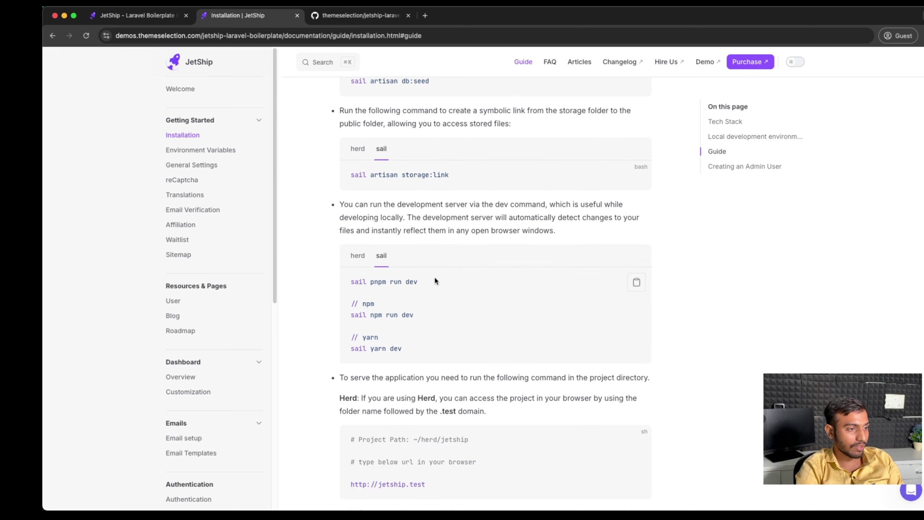
Step: Start the Vite dev server with sail pnpm run dev in the VS Code terminal
drag(434, 280, 321, 279)
key(super+Tab)
key(super+v)
key(Return)
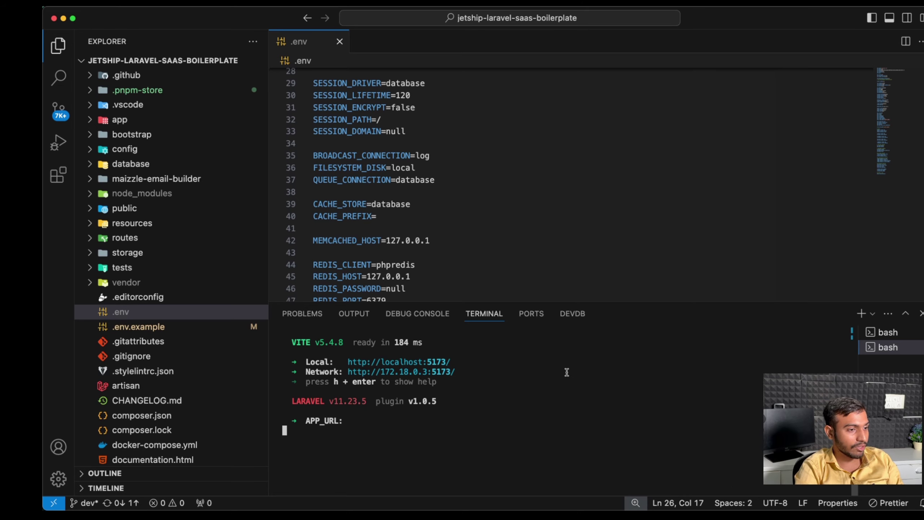
key(super+Tab)
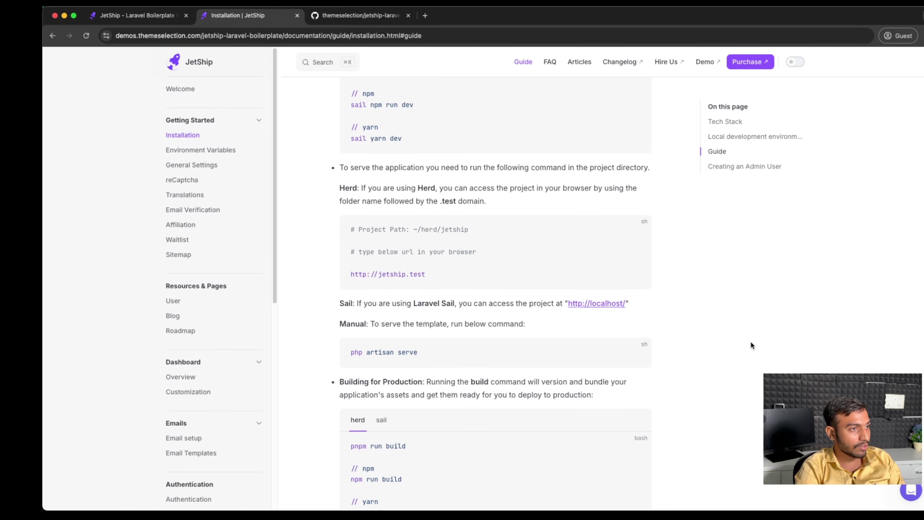
Step: Load localhost in a new Chrome tab, then return to the installation docs tab
key(super+t)
text(local)
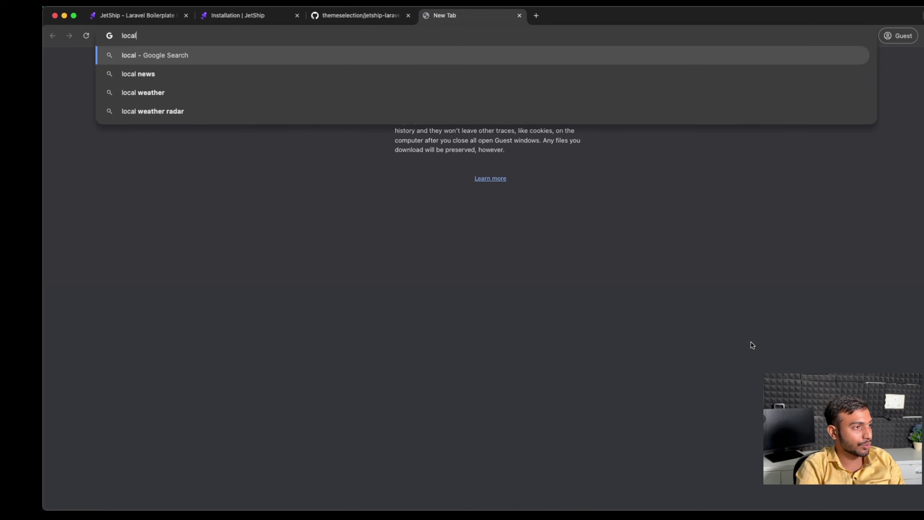
text(host)
key(Return)
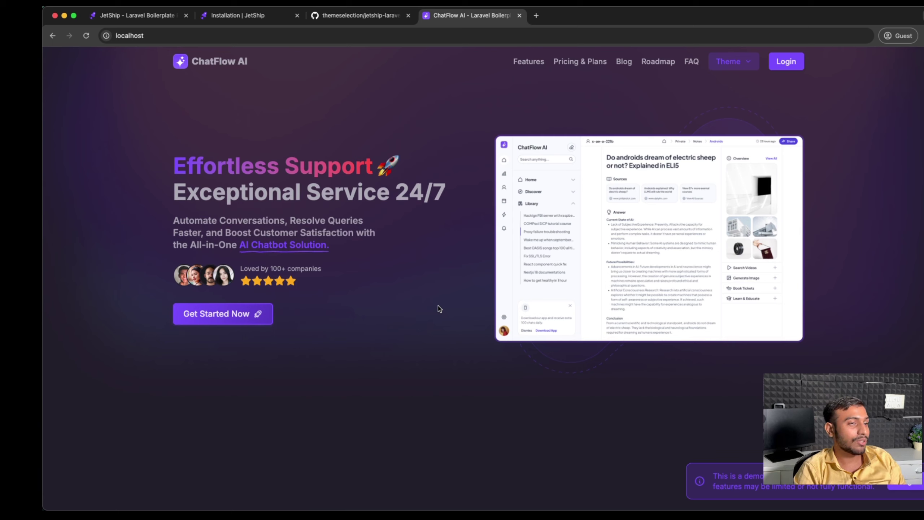
key(super+2)
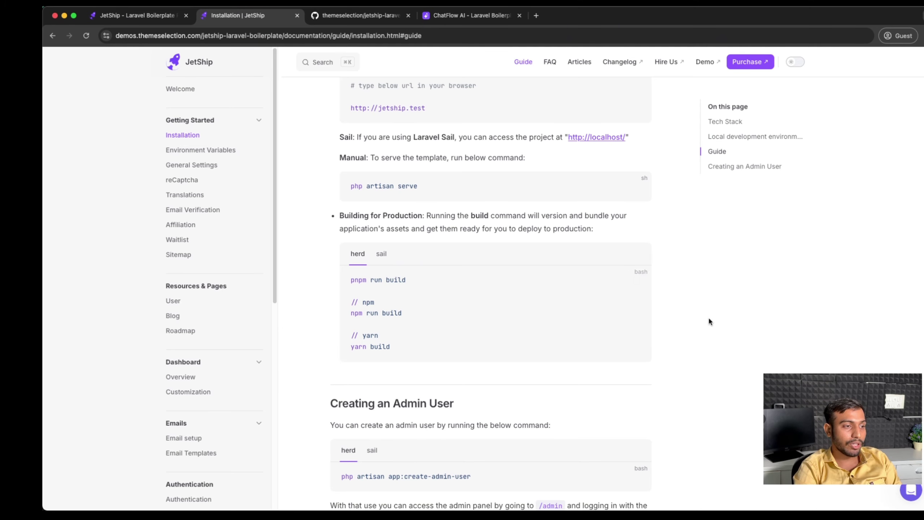
Step: Copy the Sail build and create-admin-user commands from the JetShip docs
click(380, 254)
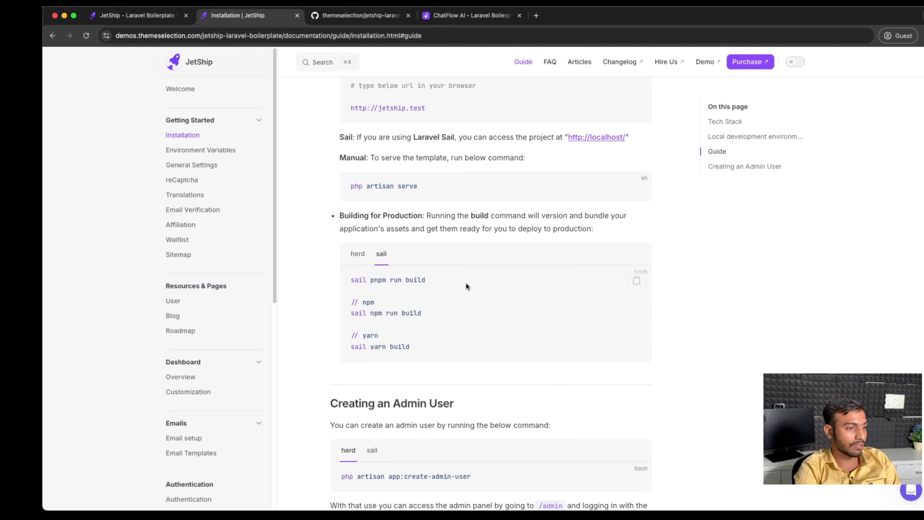
triple_click(462, 279)
click(833, 337)
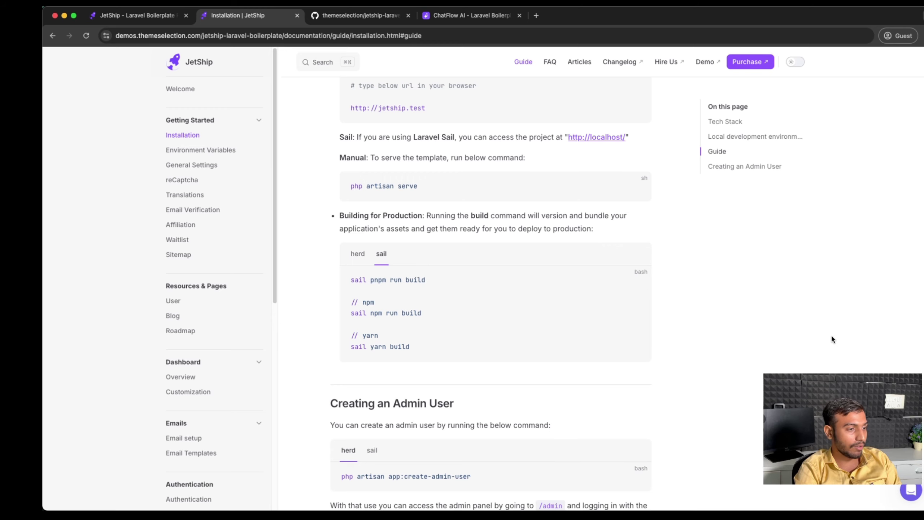
scroll(413, 340, up, 2)
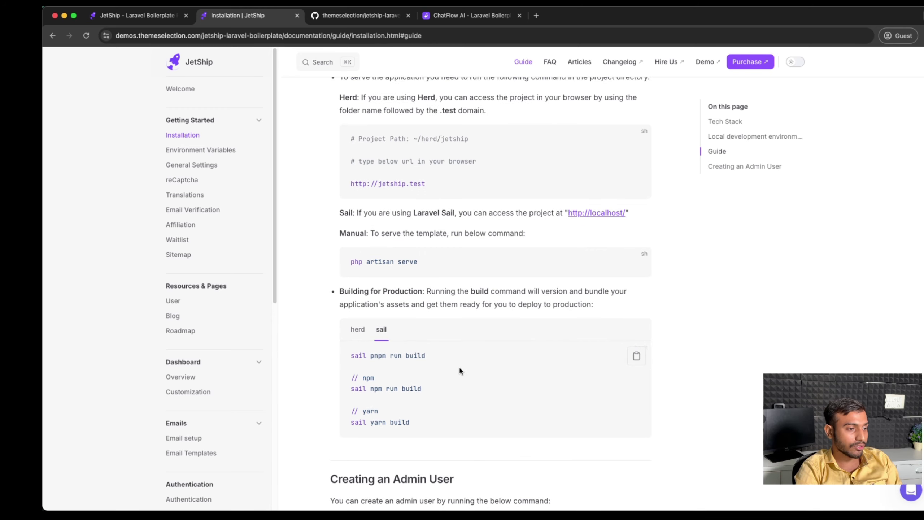
drag(442, 360, 346, 358)
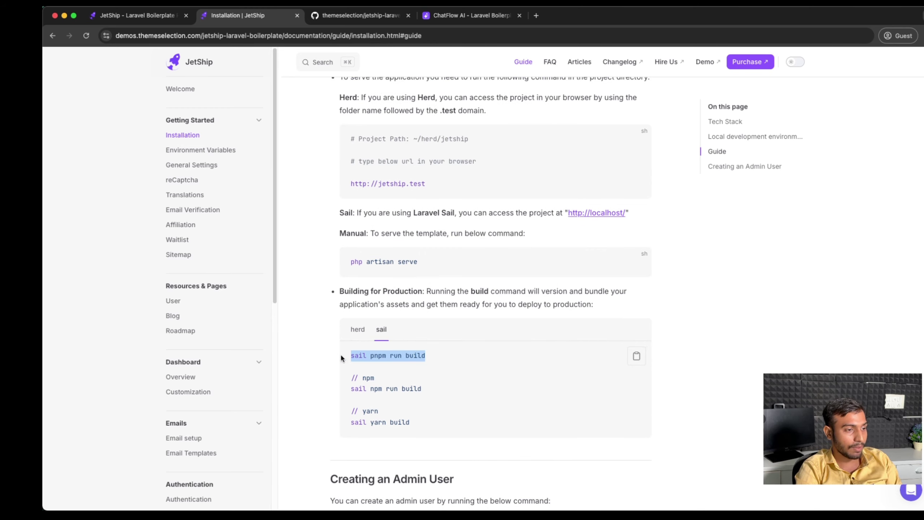
click(637, 356)
scroll(767, 323, down, 5)
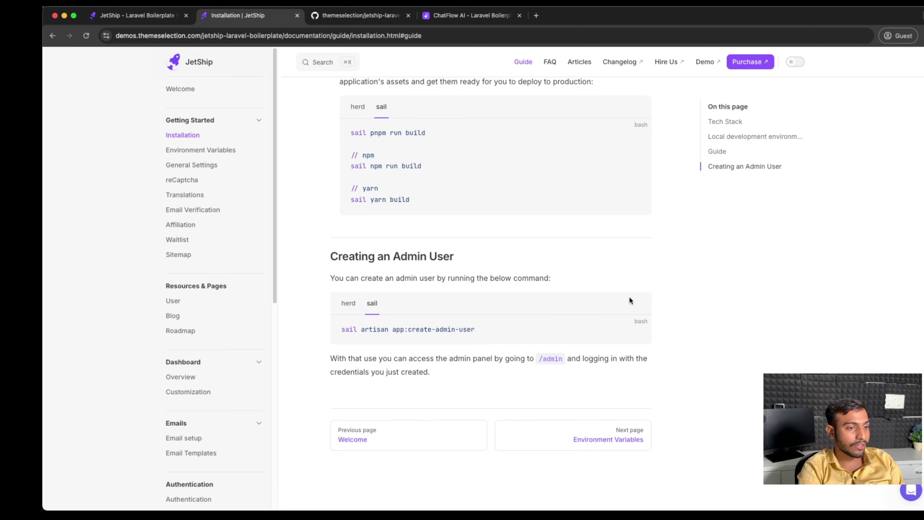
click(636, 331)
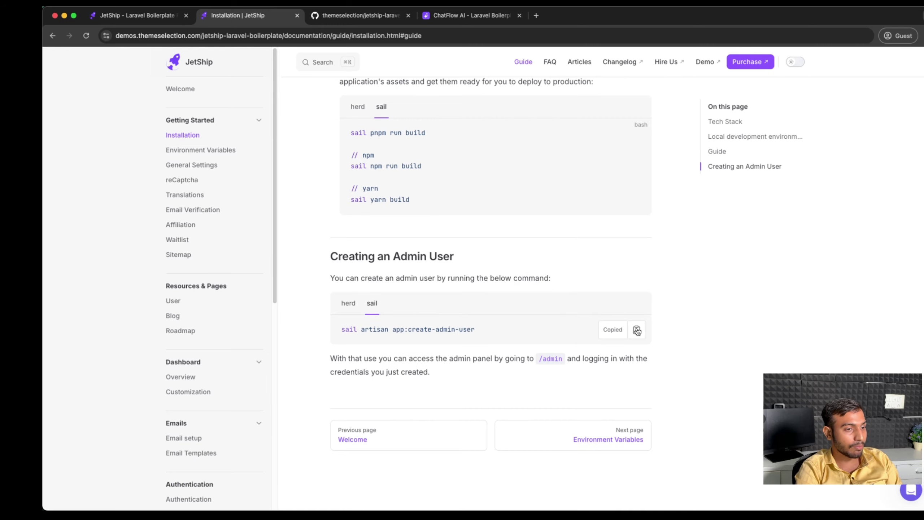
Step: Run the copied create-admin-user command in a new terminal session
key(super+Tab)
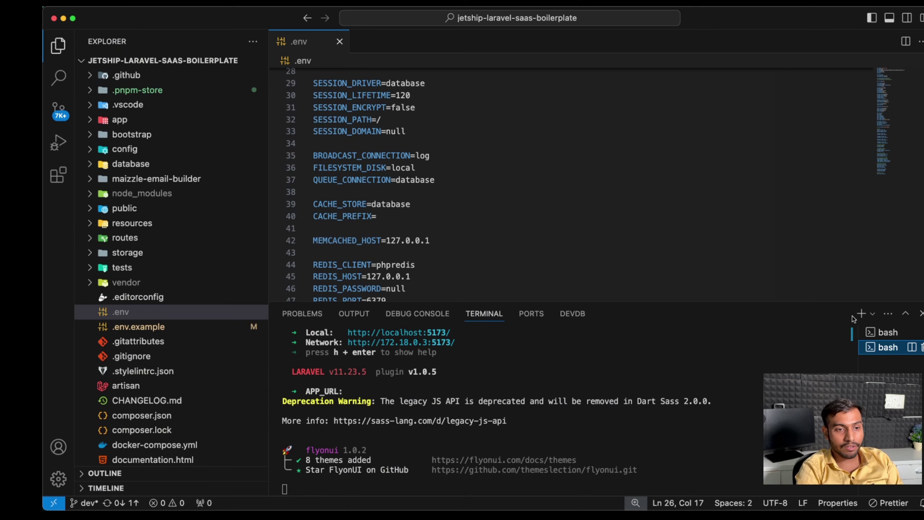
click(861, 313)
key(super+v)
key(Return)
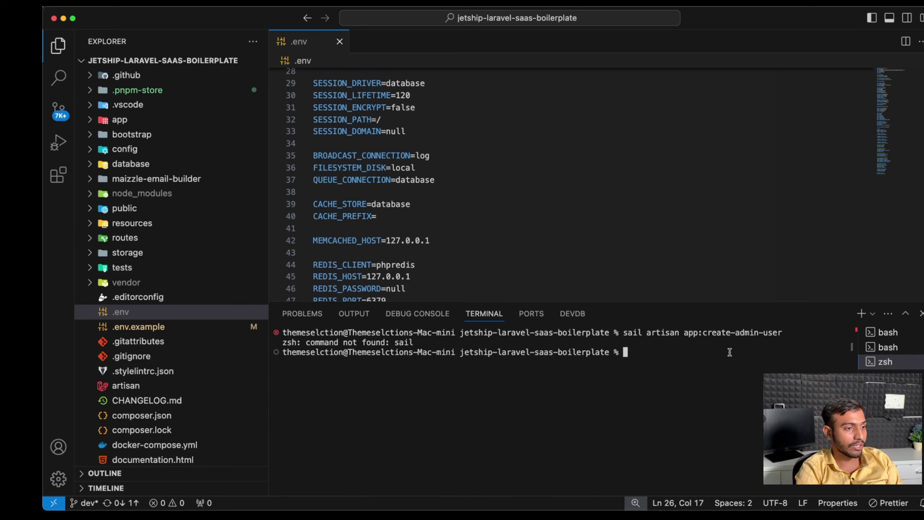
Step: Define the sail alias in the terminal using the command from the docs
key(super+Tab)
scroll(589, 313, up, 5)
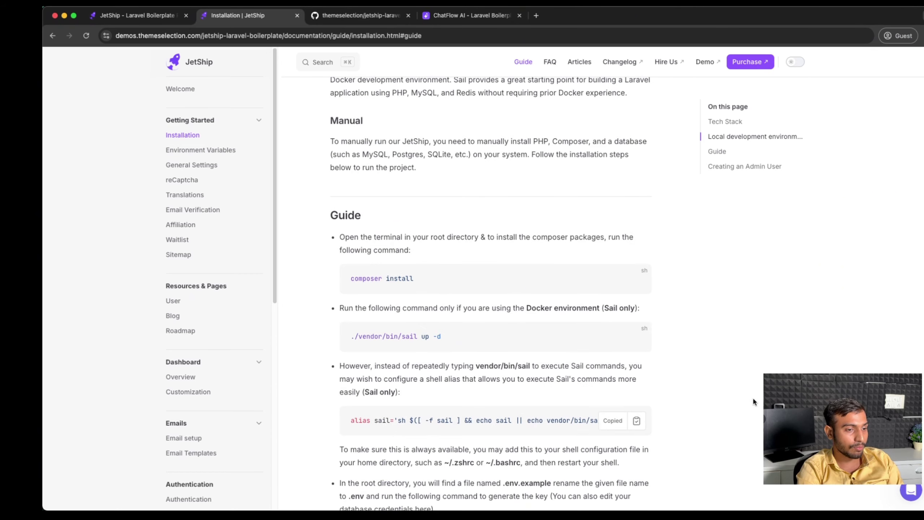
key(super+Tab)
key(super+v)
key(Return)
Step: Run sail artisan app:create-admin-user with name 'admin' and the admin's e-mail address
text(sail artisan app:create-admin-user)
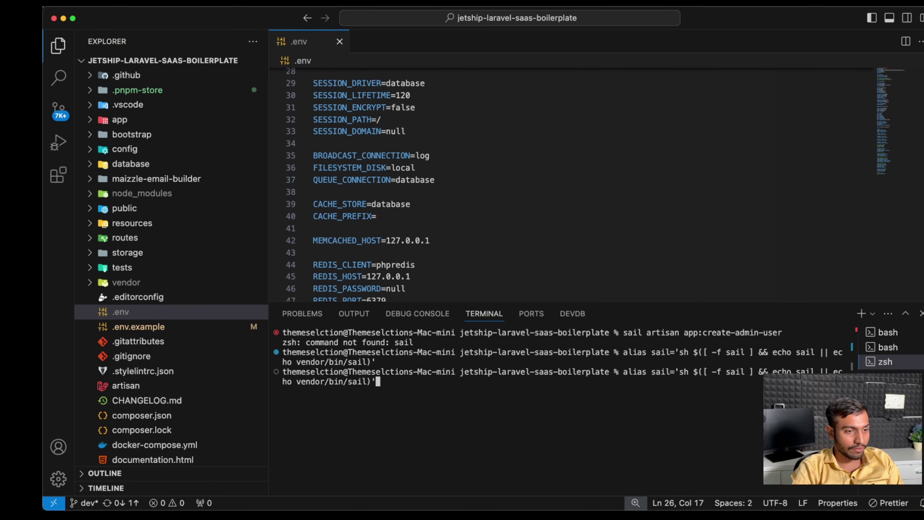
key(Return)
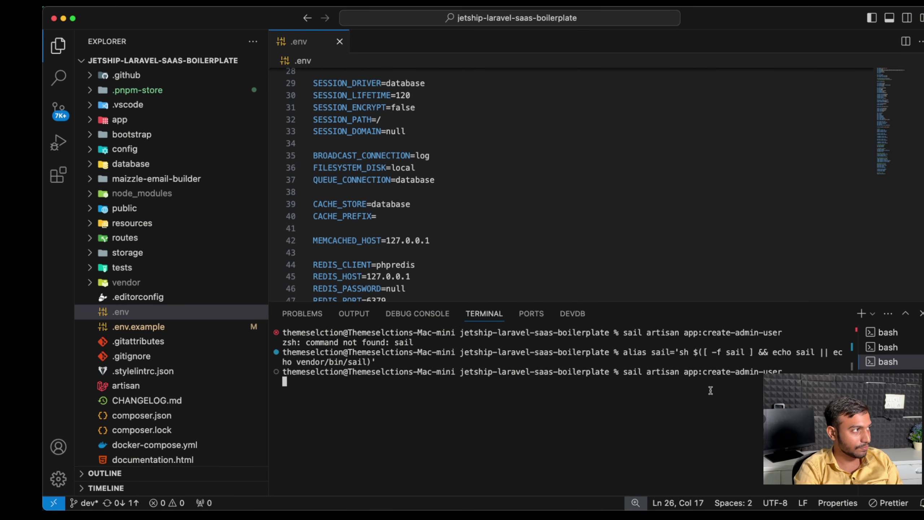
text(admin)
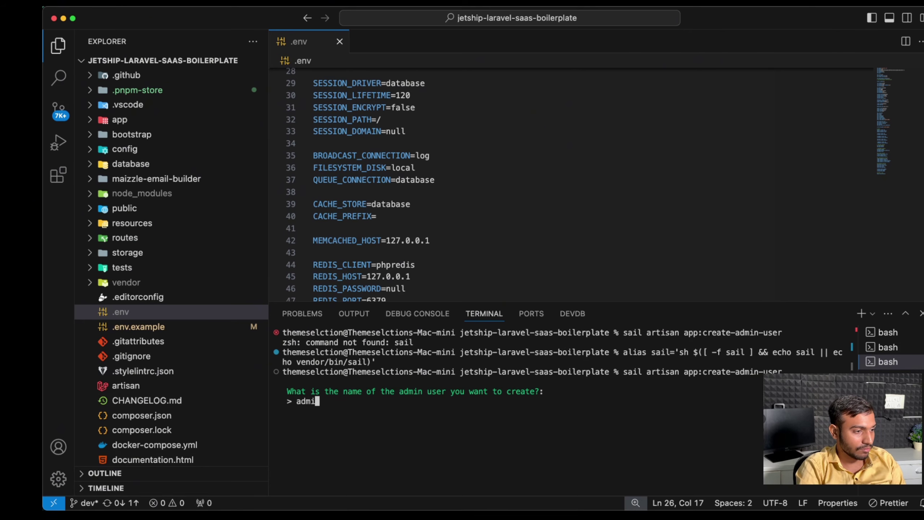
key(Return)
text(admin@admin.com)
key(Return)
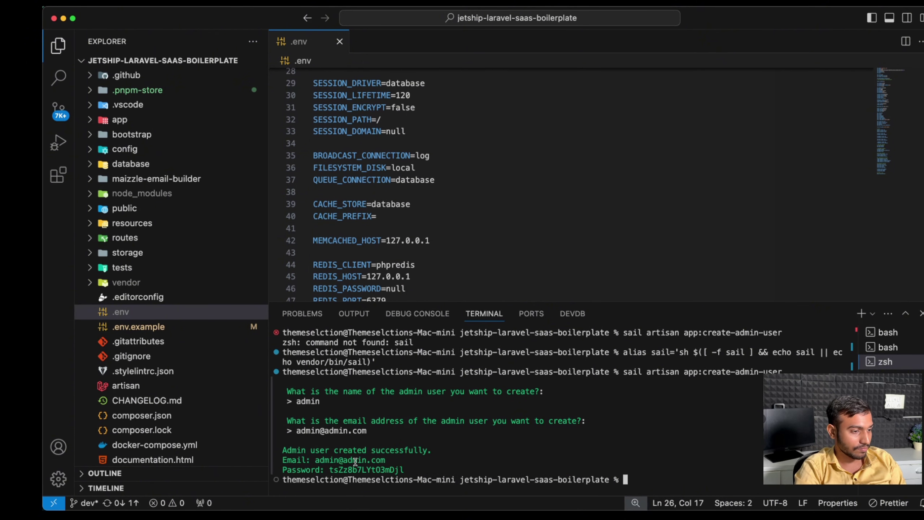
key(super+Tab)
click(470, 15)
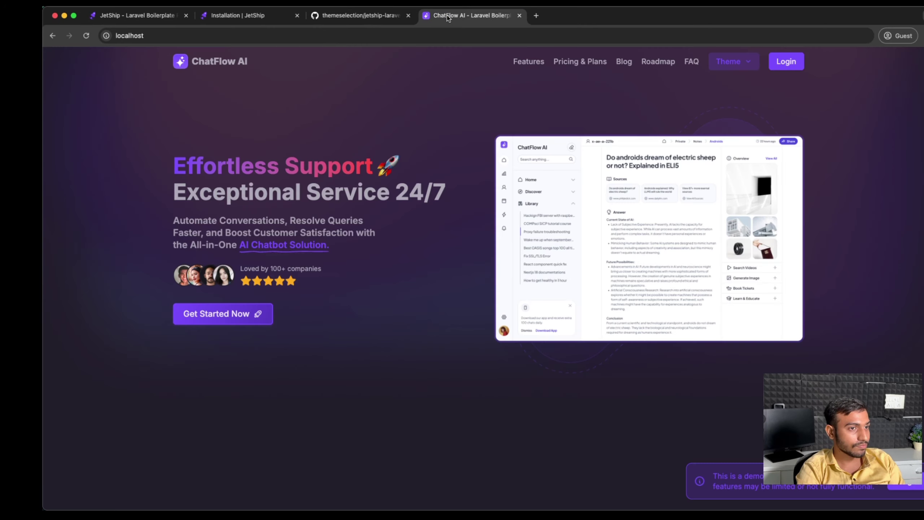
Step: Sign in to ChatFlow AI as admin using the generated password from the terminal
click(786, 62)
key(super+a)
key(super+Tab)
key(super+c)
key(super+Tab)
key(super+v)
key(Return)
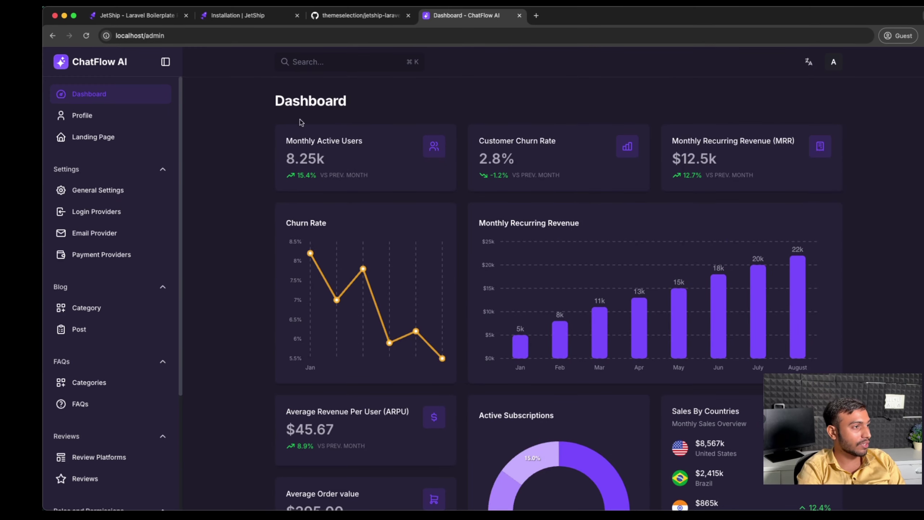
Step: Open the public Landing Page from the admin dashboard sidebar
scroll(457, 394, down, 9)
scroll(457, 394, up, 9)
click(140, 137)
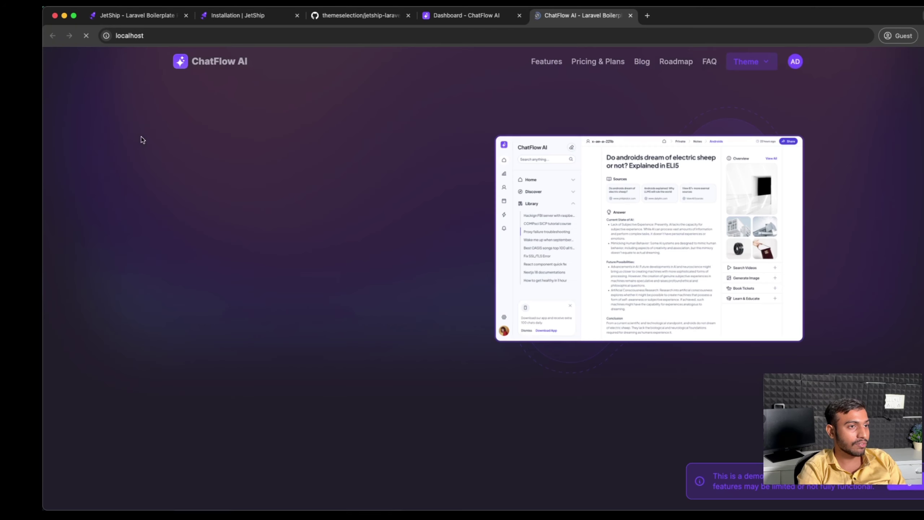